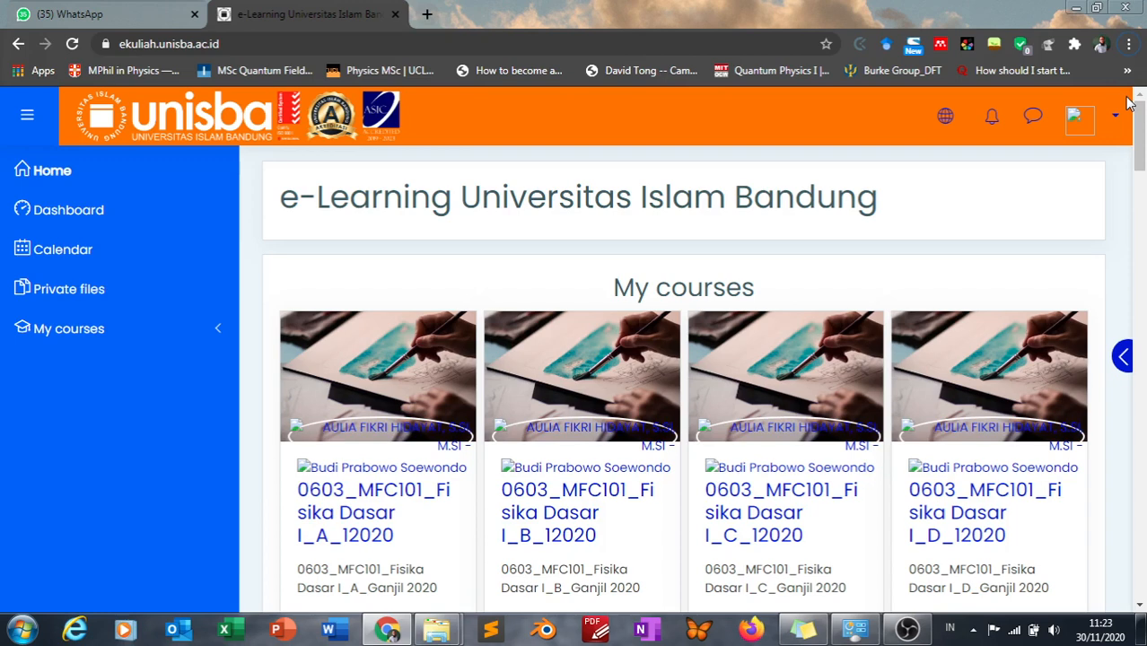
Open question AD1 of Kuis 1 in the 0603_MFC101_Fisika Dasar I_A_12020 course for editing
{"action": "left_click", "coordinate": [391, 512]}
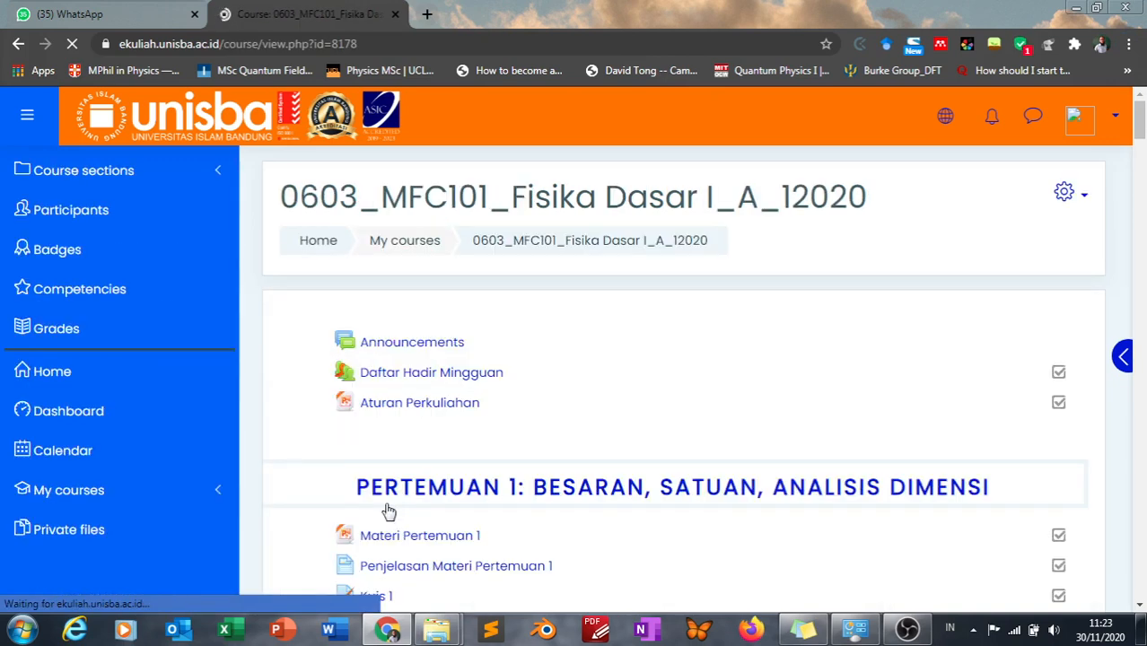
{"action": "left_click_drag", "start_coordinate": [1140, 104], "coordinate": [1141, 149]}
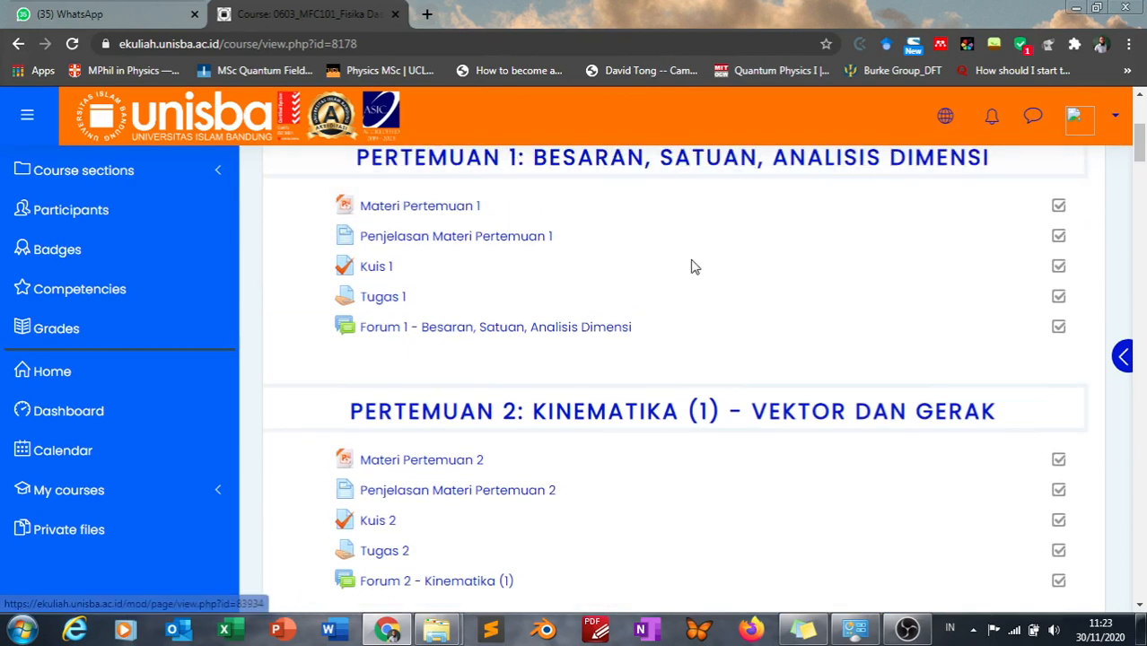
{"action": "left_click", "coordinate": [376, 267]}
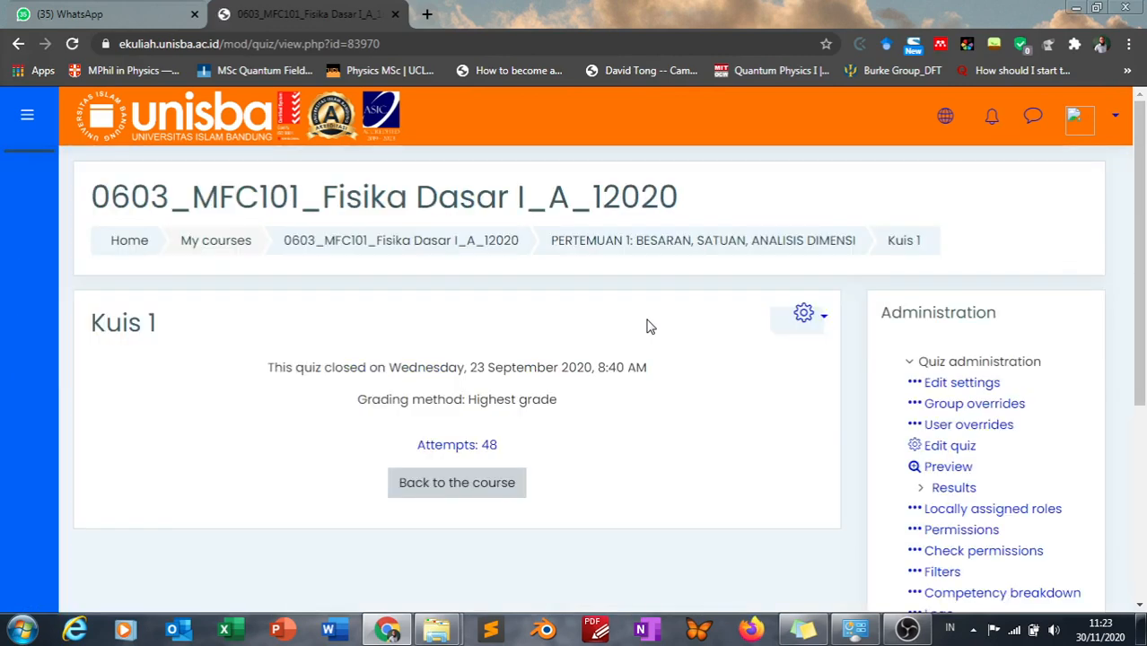
{"action": "left_click", "coordinate": [968, 456]}
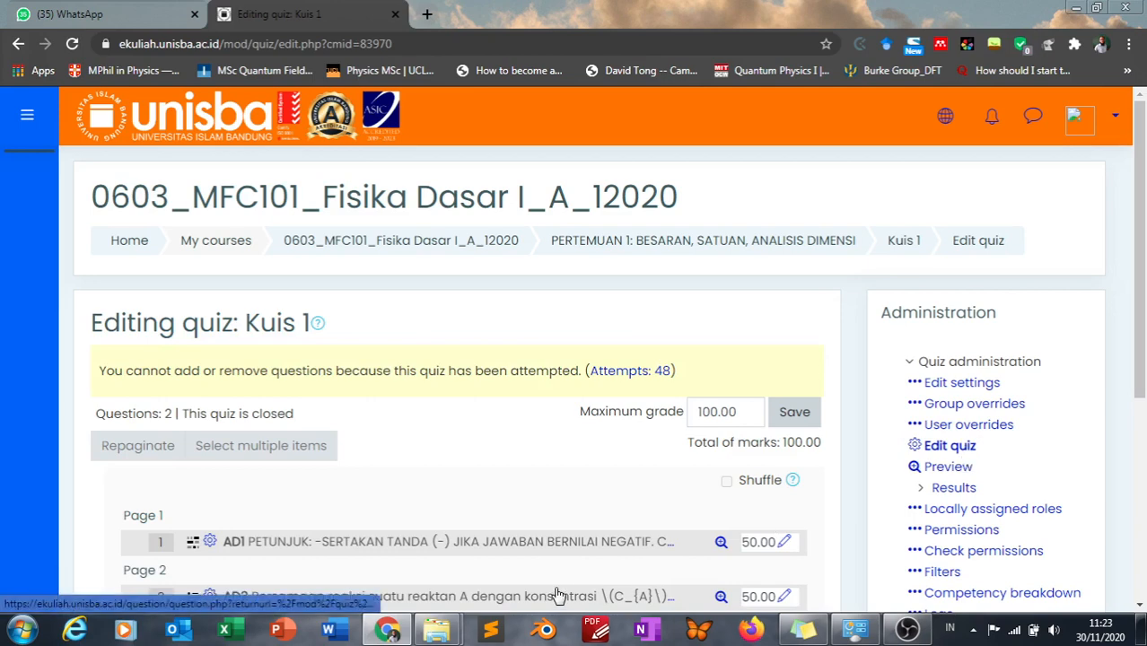
{"action": "left_click", "coordinate": [210, 544]}
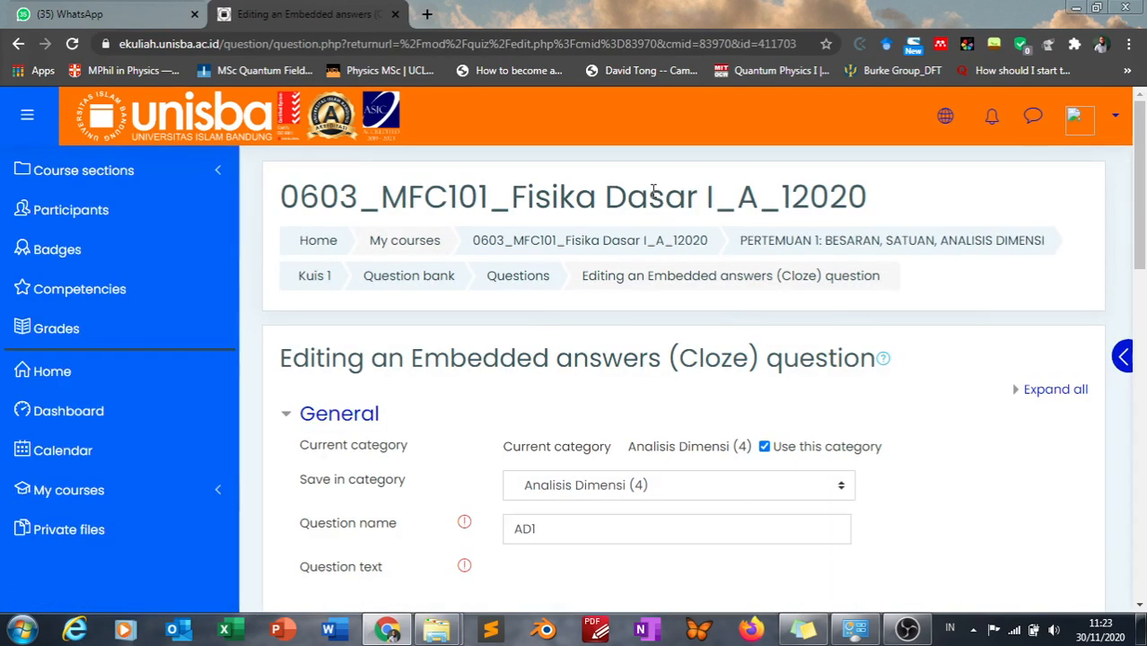
Examine the AD1 question text, its inline equation code for 6.2×10^{24}, and the collapsed and expanded formatting tools of the text editor
{"action": "scroll", "coordinate": [1141, 178], "scroll_direction": "down", "scroll_amount": 4}
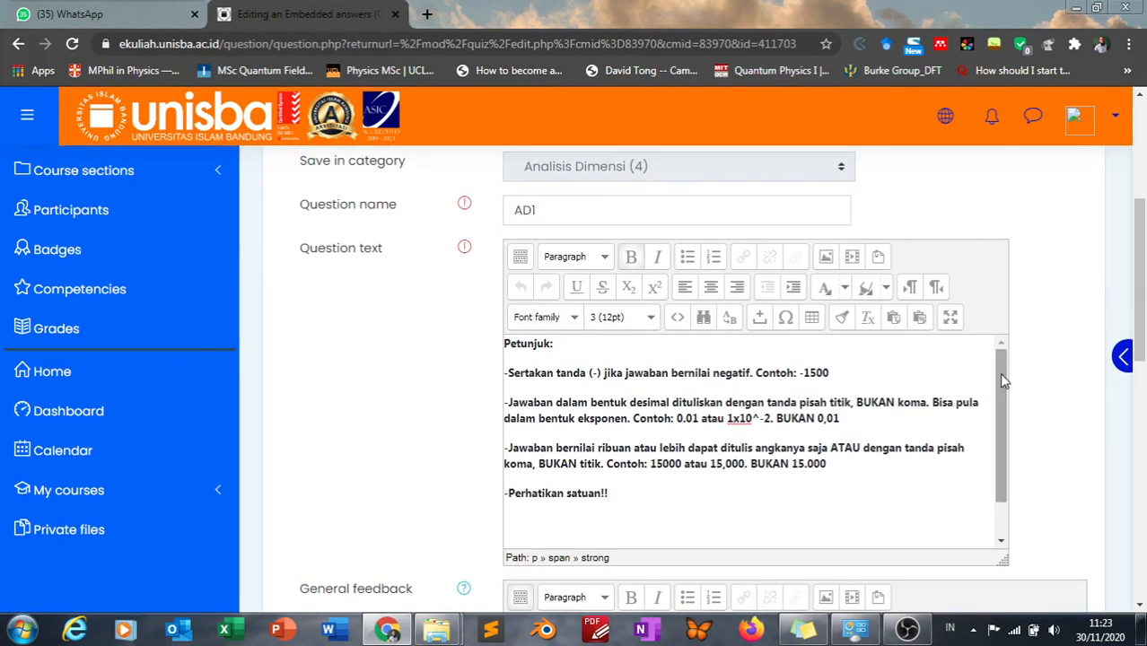
{"action": "scroll", "coordinate": [999, 372], "scroll_direction": "down", "scroll_amount": 1}
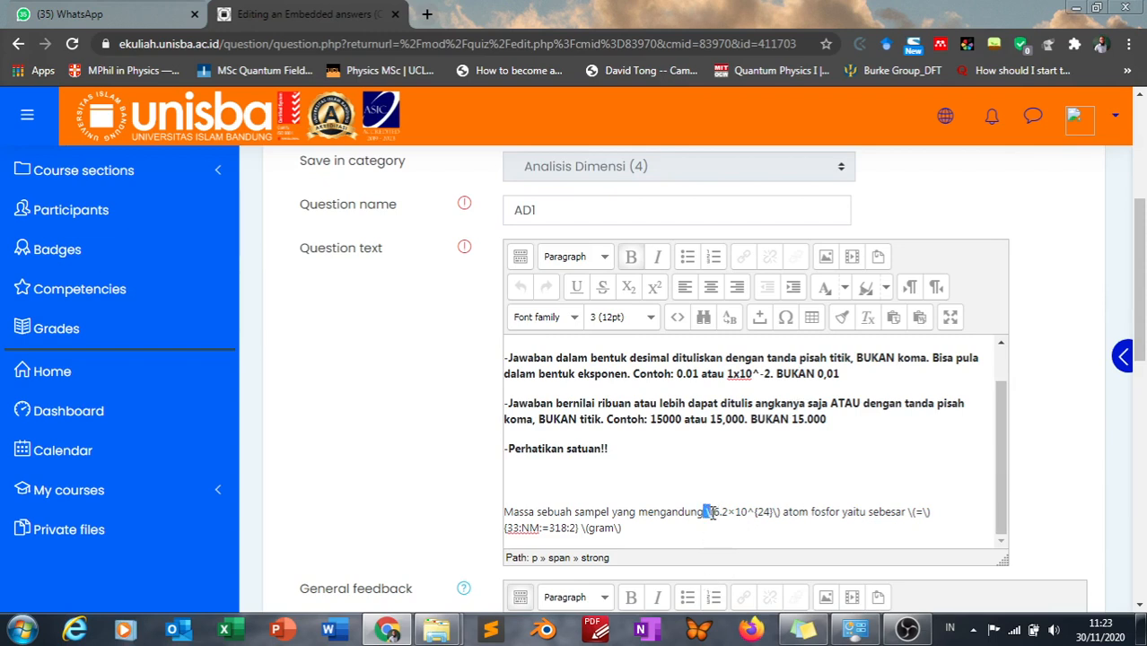
{"action": "left_click_drag", "start_coordinate": [712, 513], "coordinate": [780, 516]}
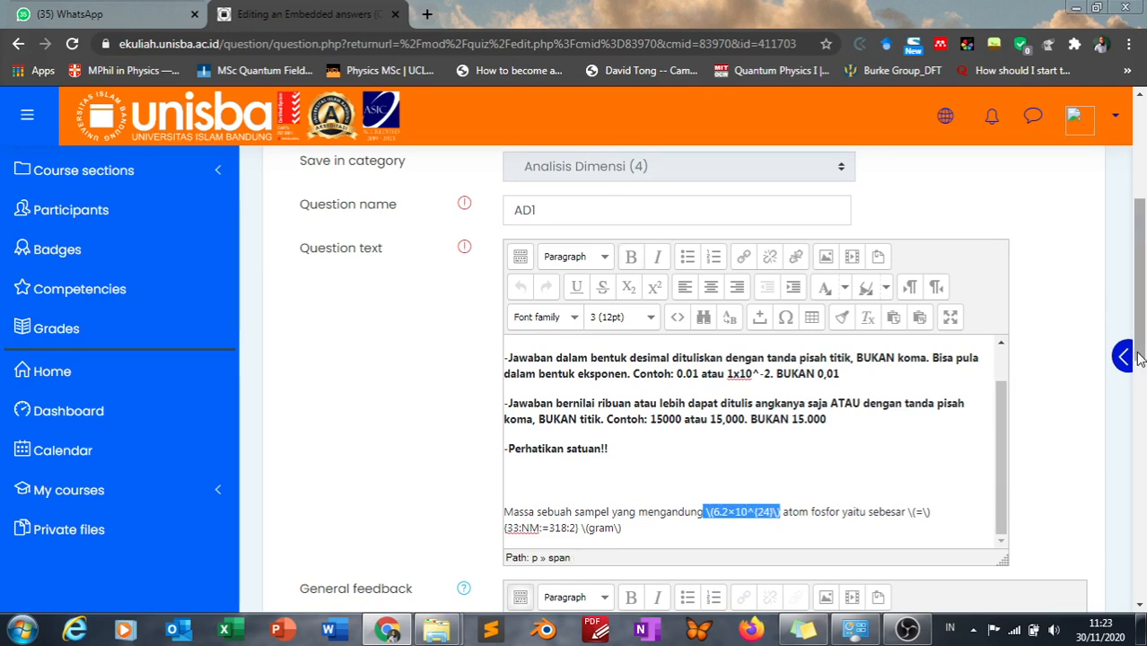
{"action": "left_click_drag", "start_coordinate": [1138, 357], "coordinate": [1138, 366]}
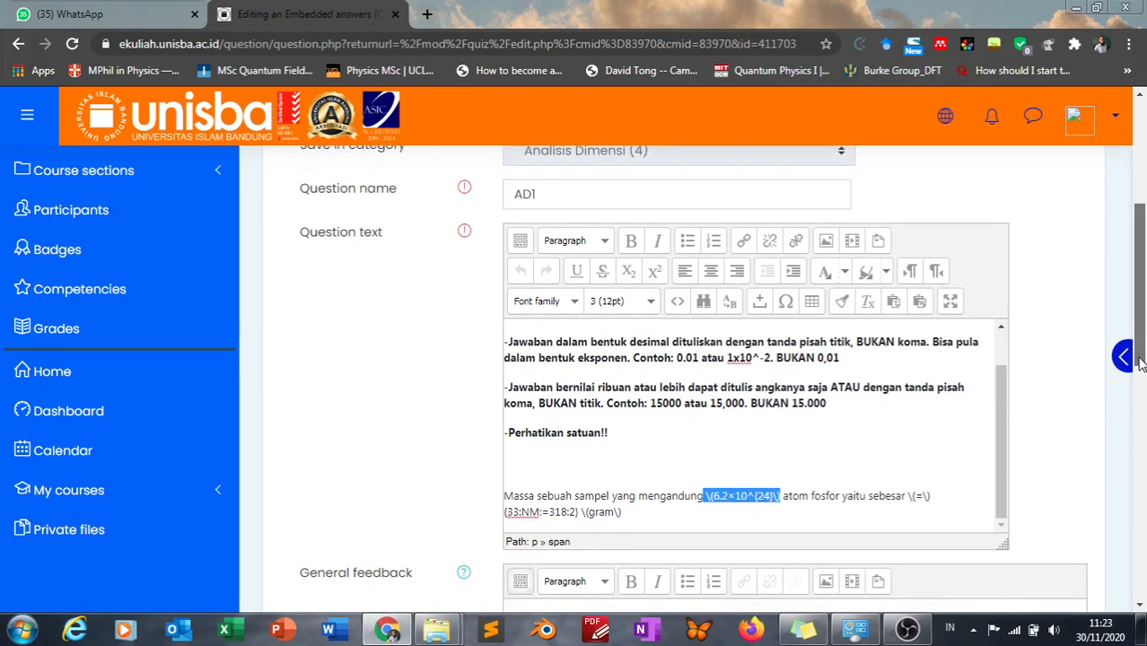
{"action": "left_click", "coordinate": [826, 496]}
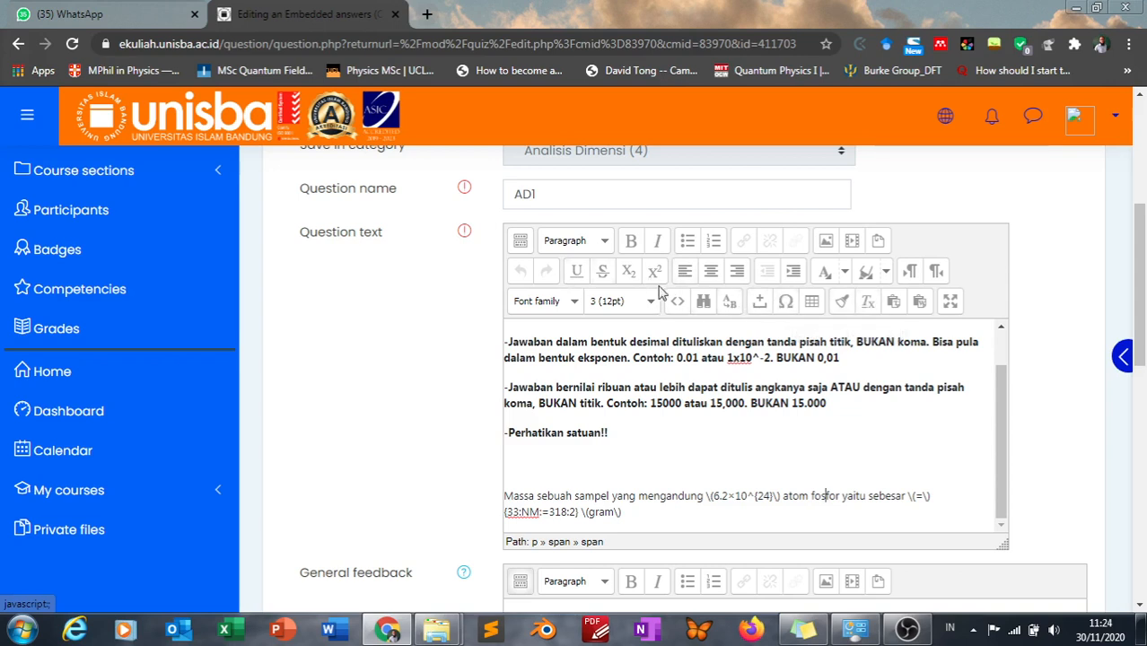
{"action": "left_click", "coordinate": [519, 241]}
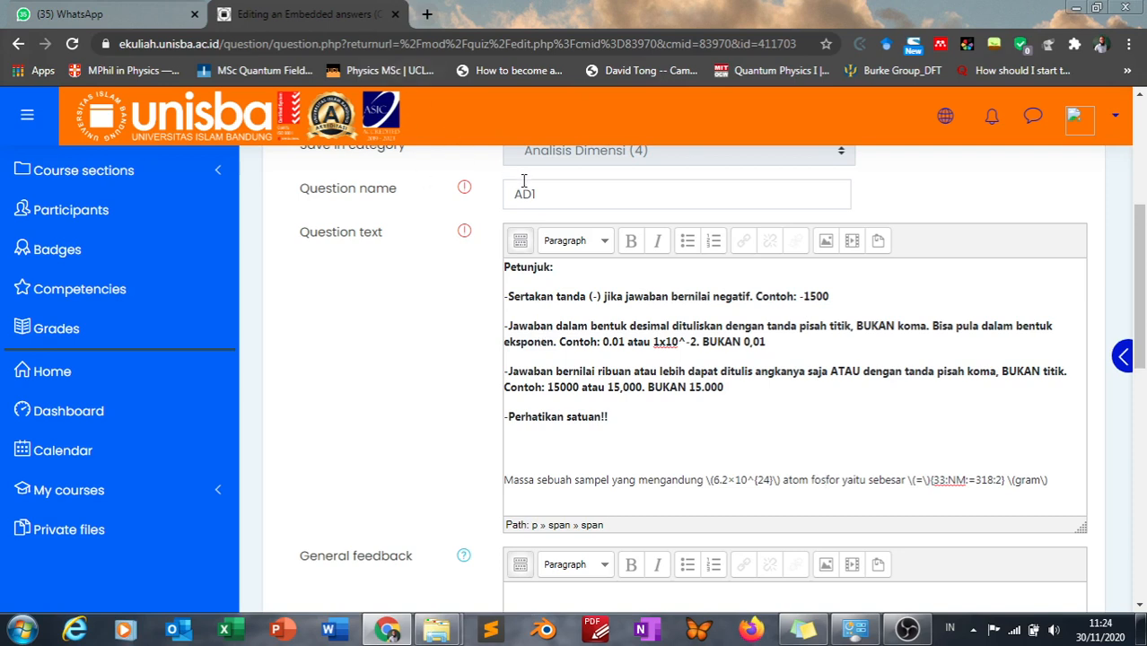
{"action": "left_click", "coordinate": [521, 240]}
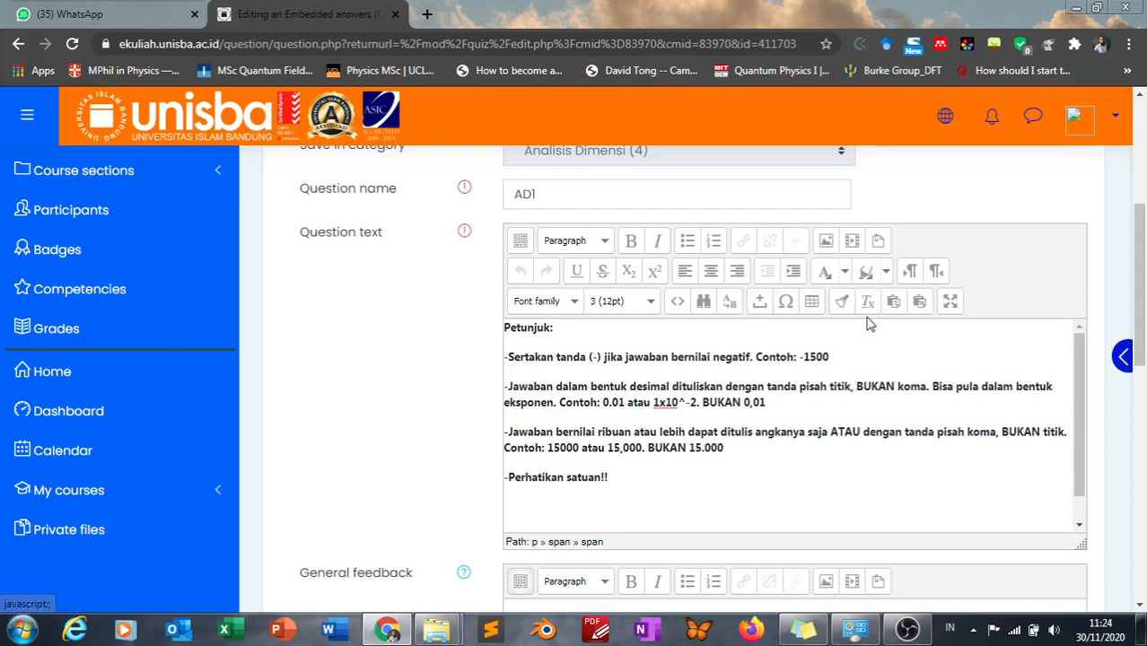
Set the account's preferred text editor to Atto HTML editor and save the preference
{"action": "left_click", "coordinate": [1115, 124]}
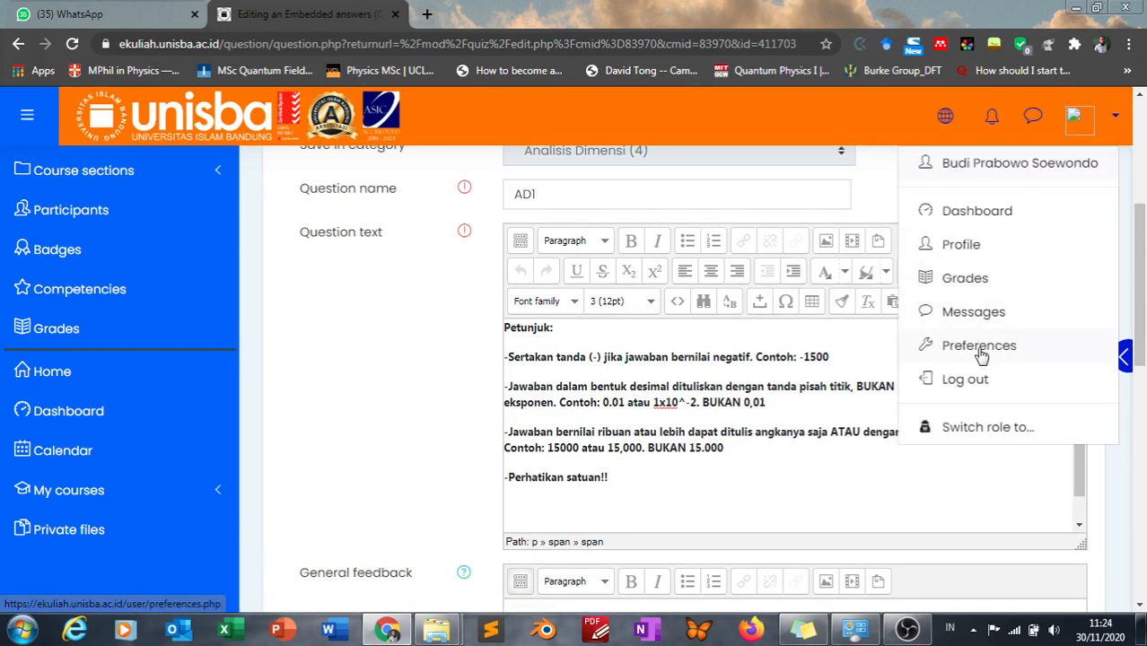
{"action": "left_click", "coordinate": [982, 356]}
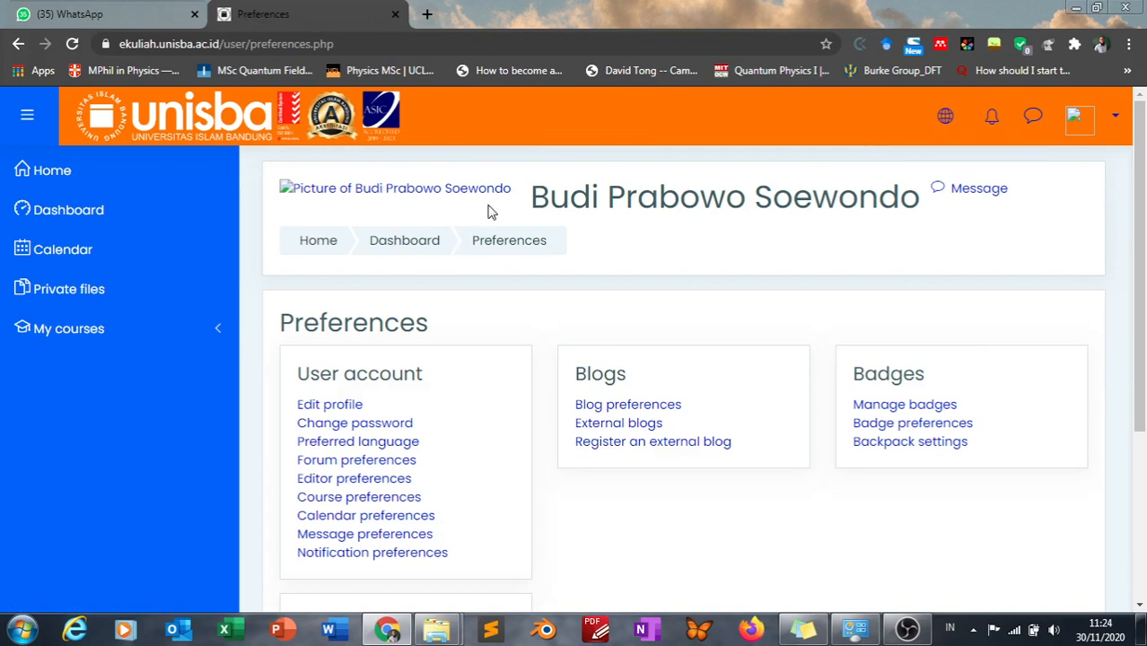
{"action": "left_click", "coordinate": [347, 485]}
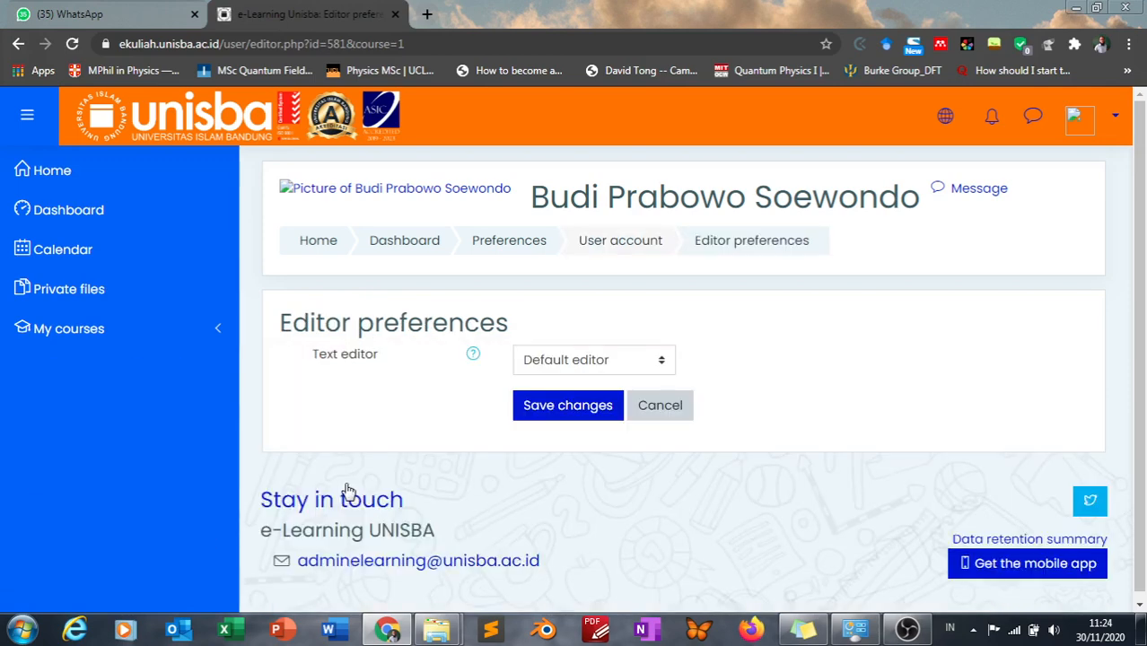
{"action": "left_click", "coordinate": [659, 364]}
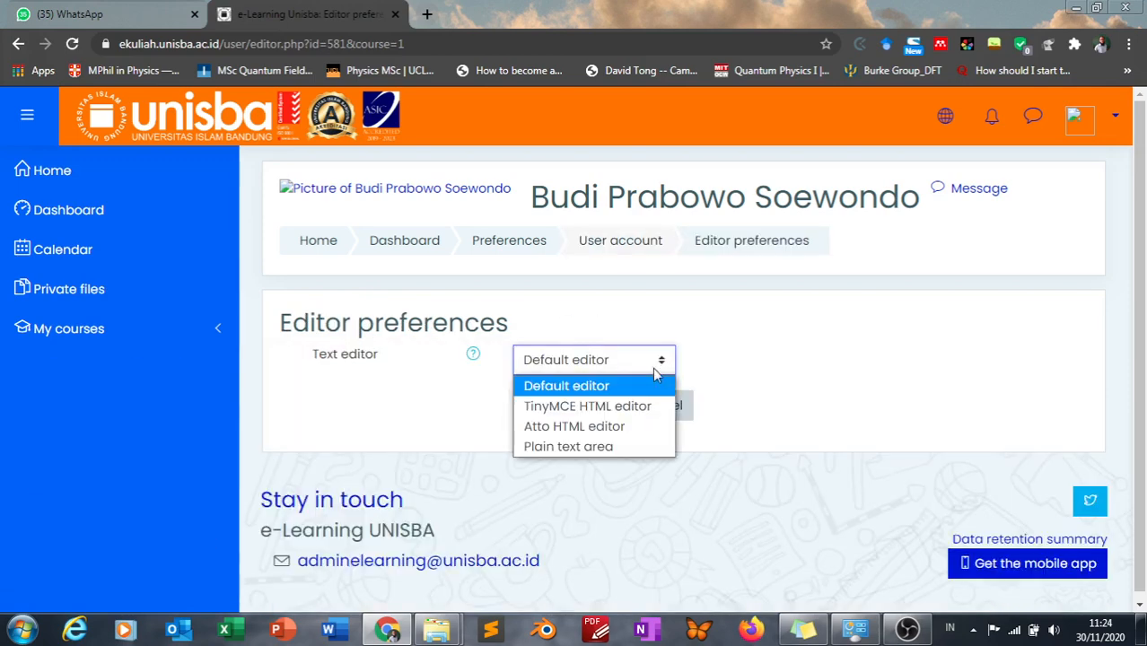
{"action": "left_click", "coordinate": [643, 434]}
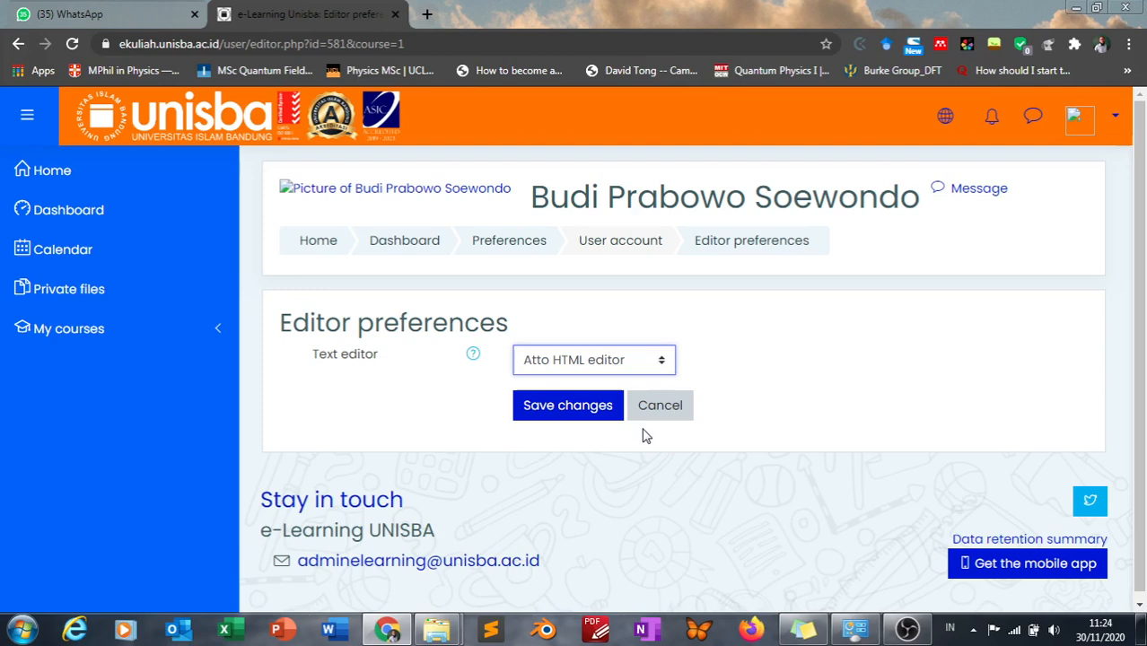
{"action": "left_click", "coordinate": [567, 409]}
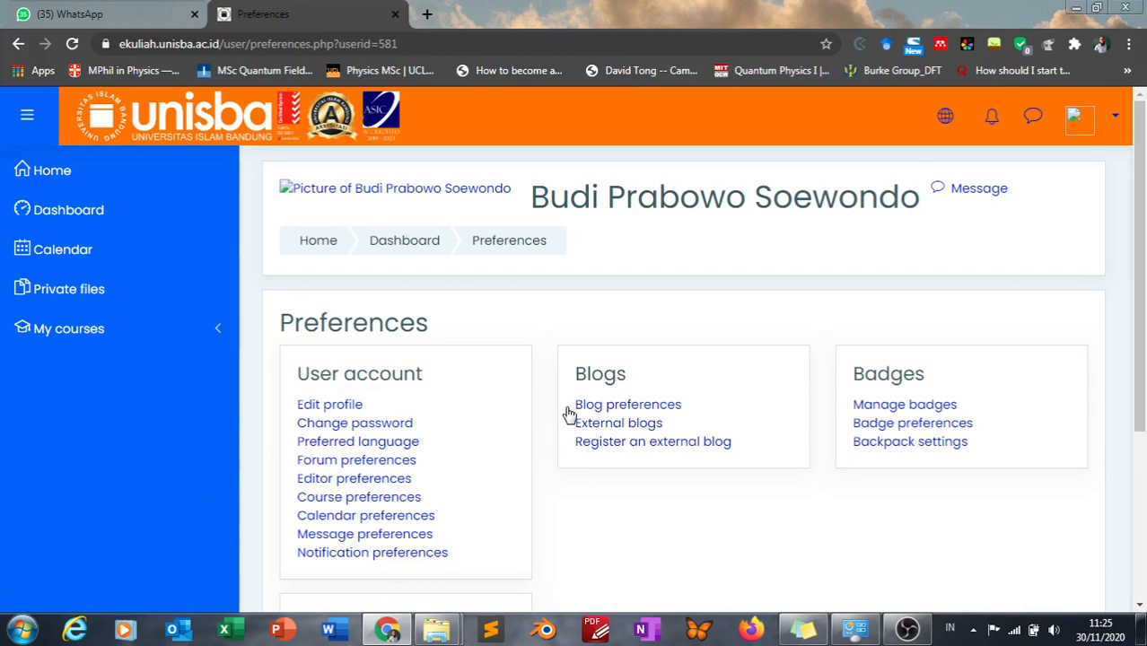
{"action": "left_click", "coordinate": [200, 330]}
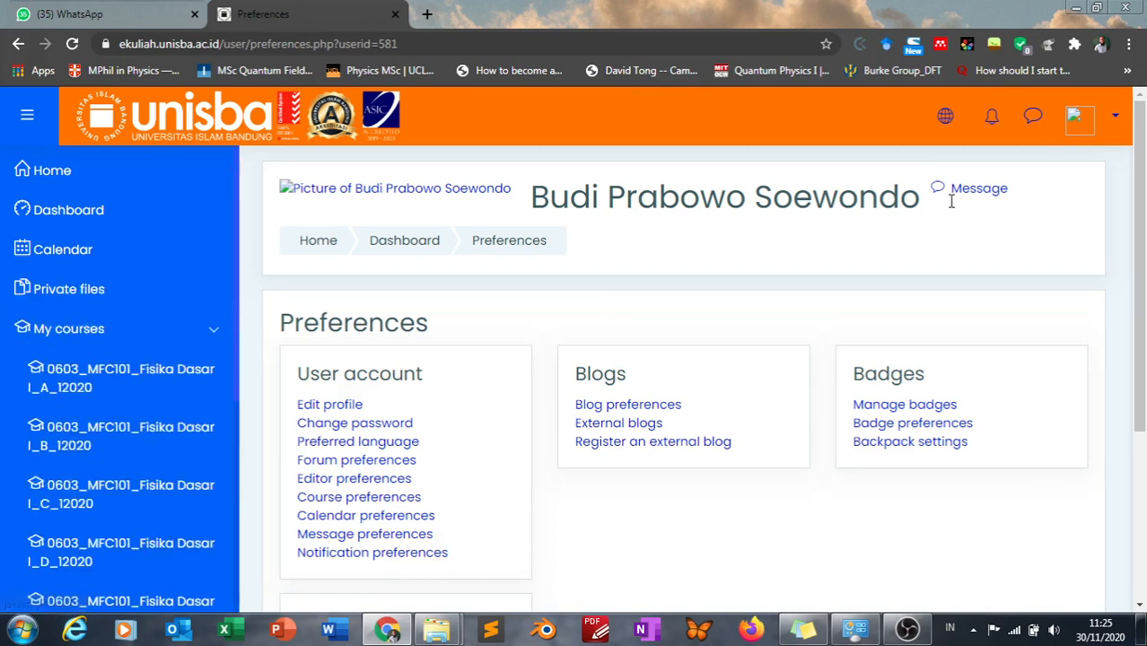
{"action": "left_click", "coordinate": [1115, 119]}
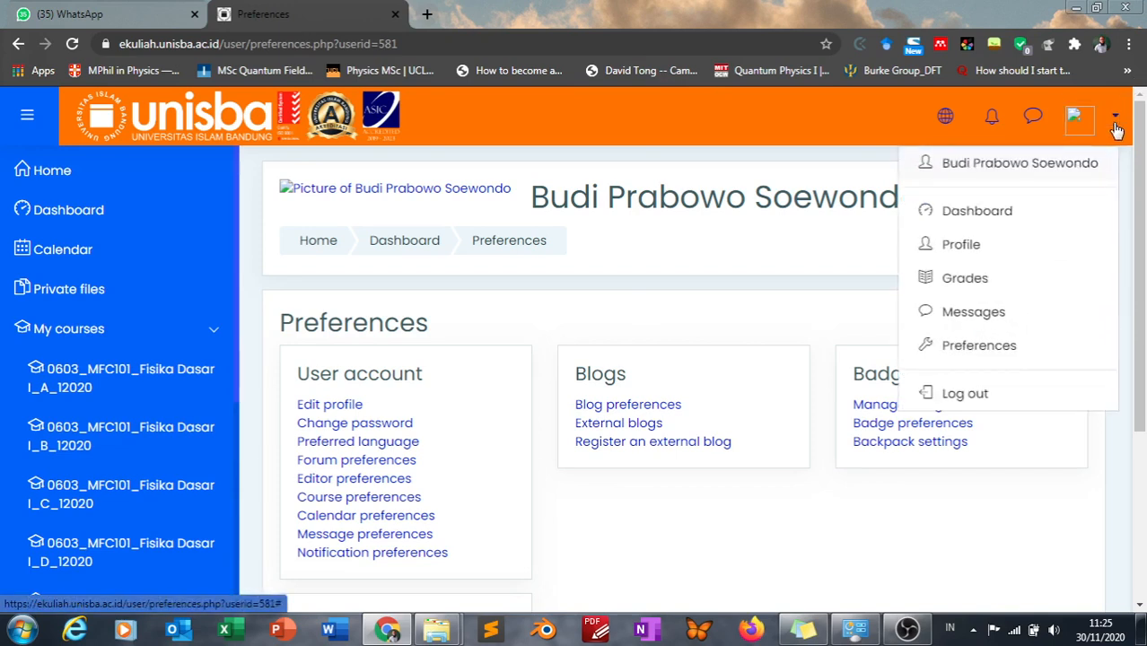
{"action": "left_click", "coordinate": [1115, 126]}
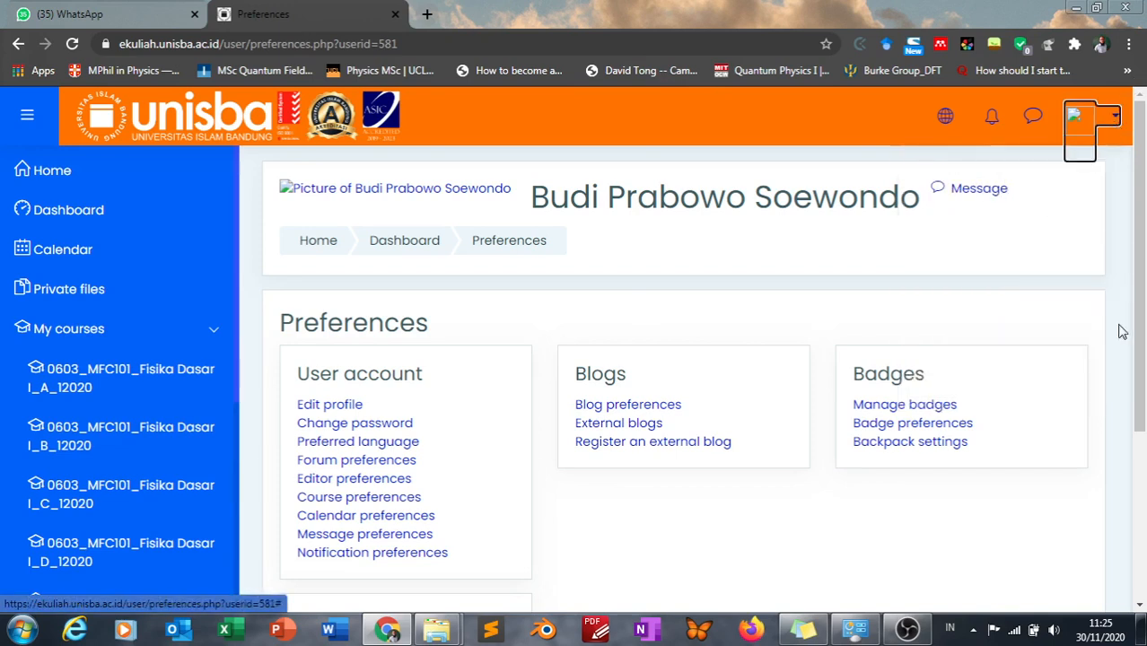
{"action": "left_click", "coordinate": [98, 329]}
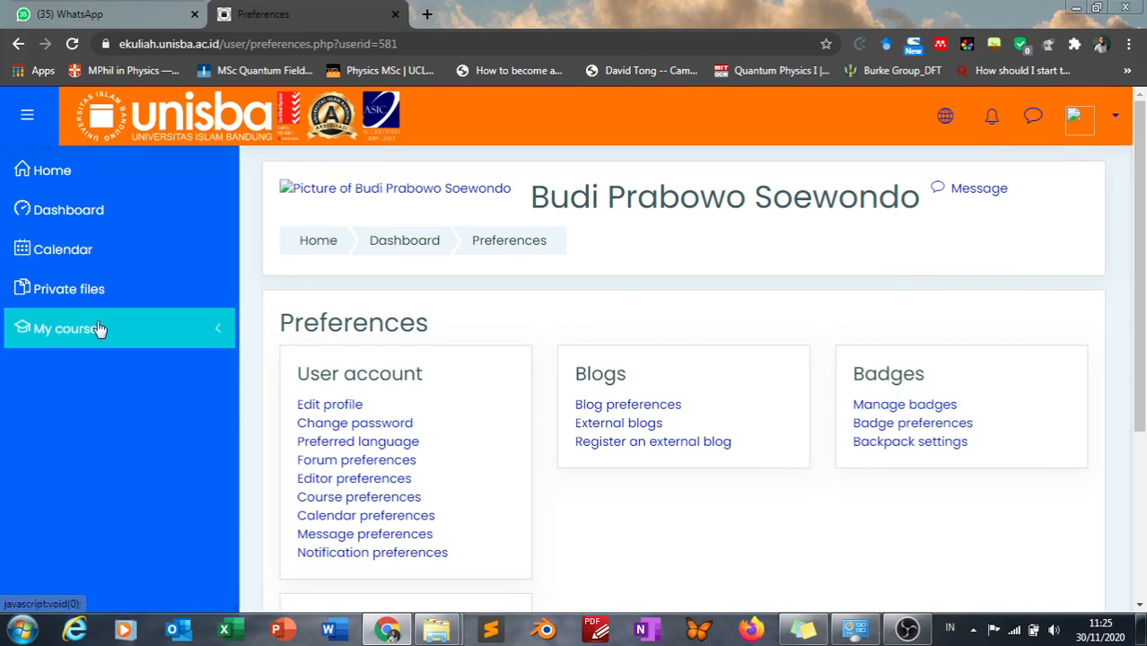
Open the question bank's question list for the 0603_MFC101_Fisika Dasar I_A_12020 course
{"action": "left_click", "coordinate": [99, 329]}
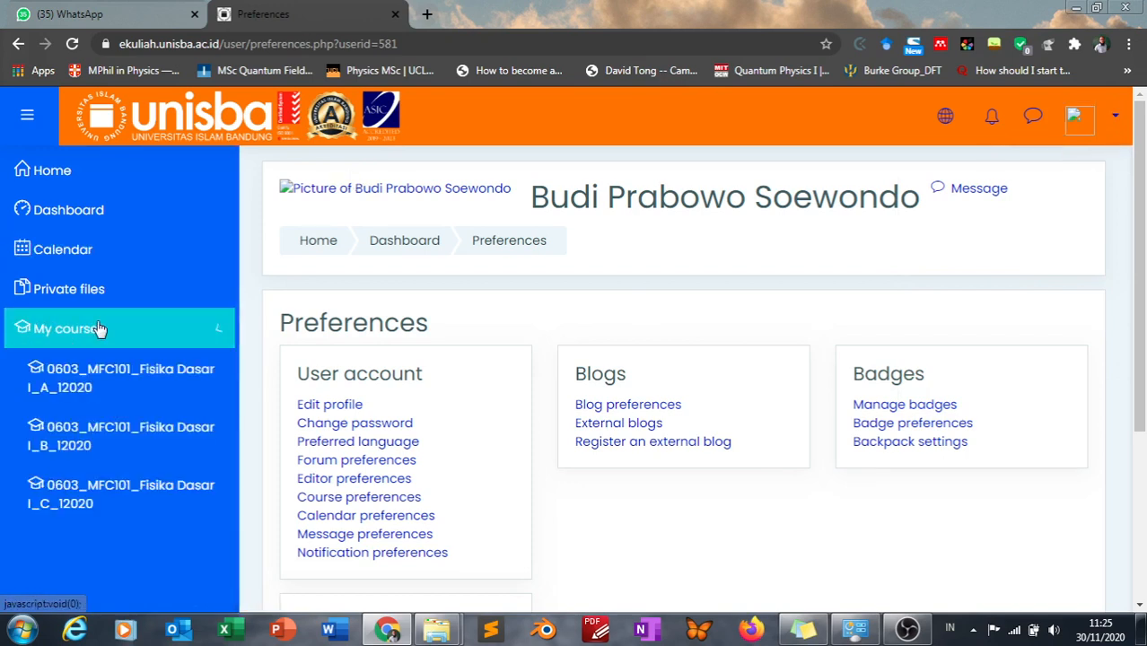
{"action": "left_click", "coordinate": [82, 393]}
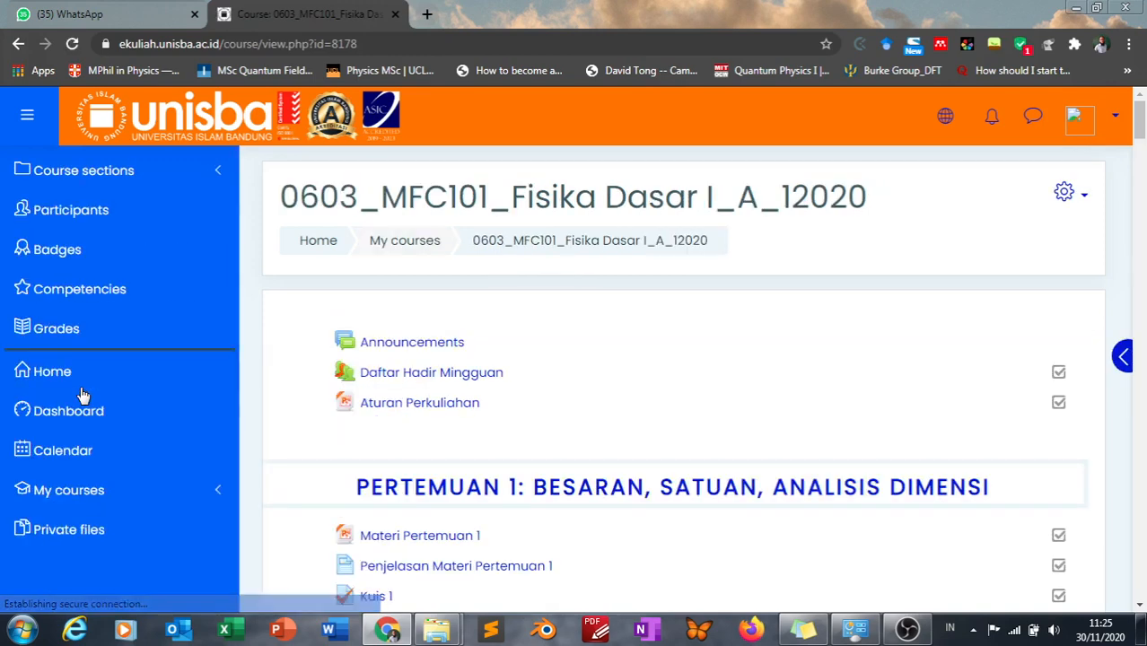
{"action": "left_click", "coordinate": [1070, 195]}
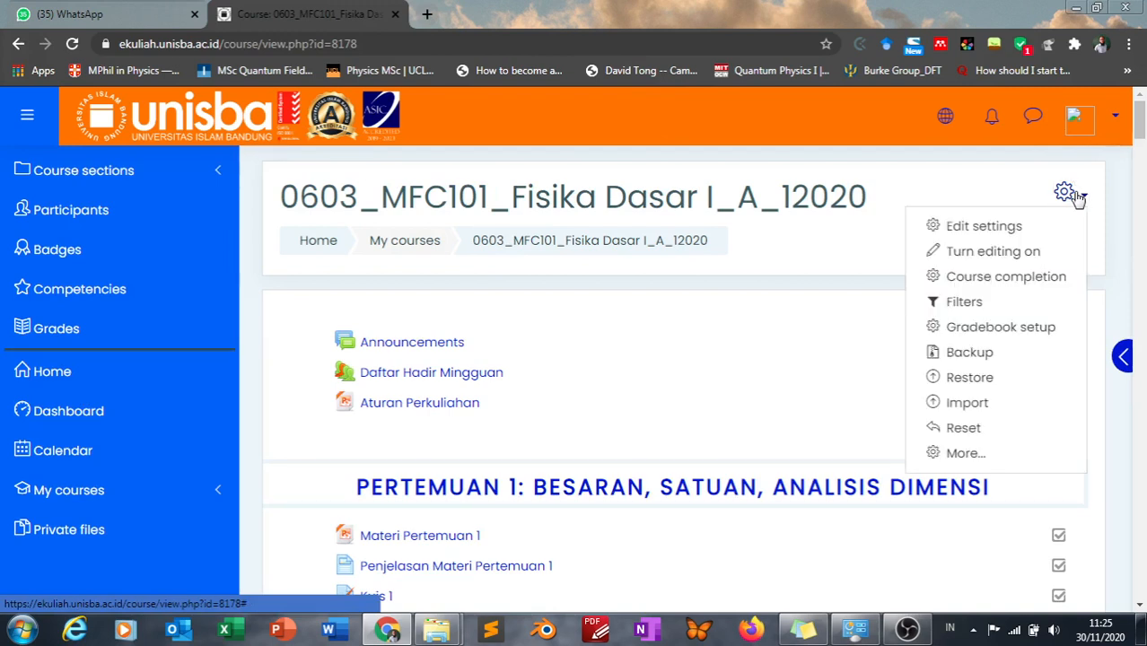
{"action": "left_click", "coordinate": [969, 456]}
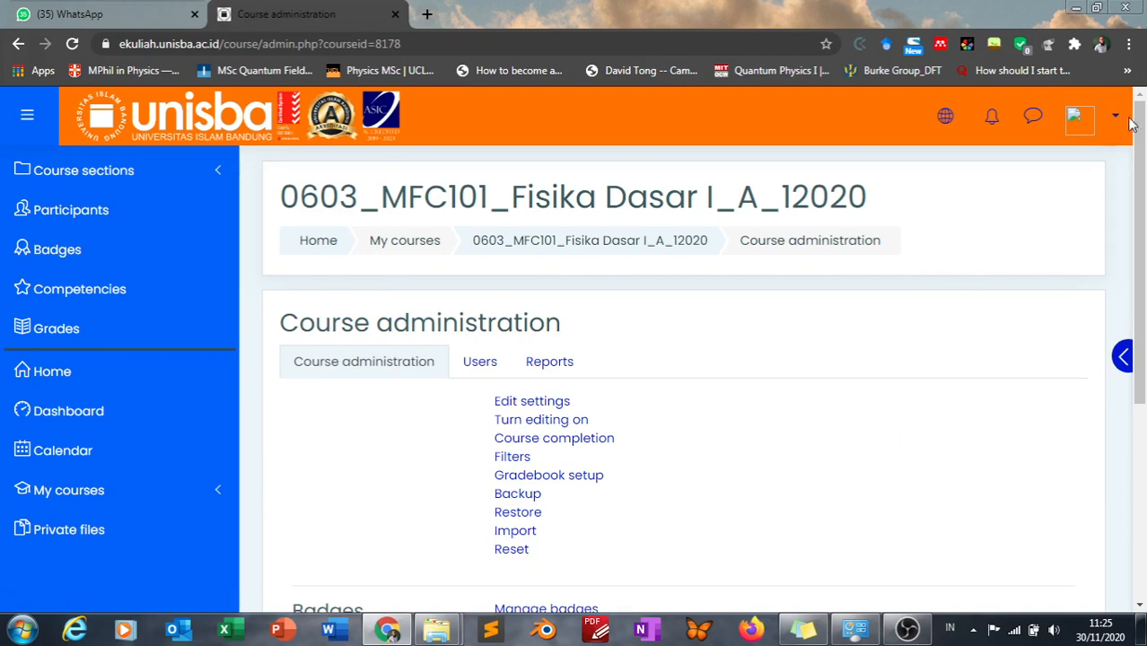
{"action": "left_click_drag", "start_coordinate": [1132, 125], "coordinate": [1143, 326]}
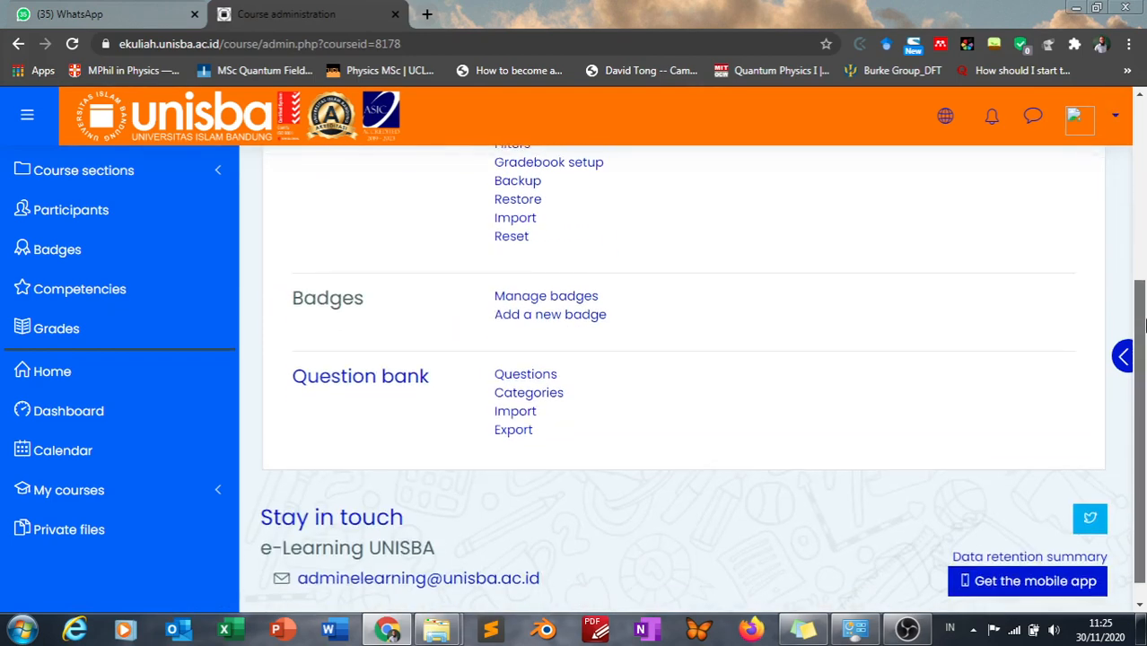
{"action": "left_click", "coordinate": [522, 370]}
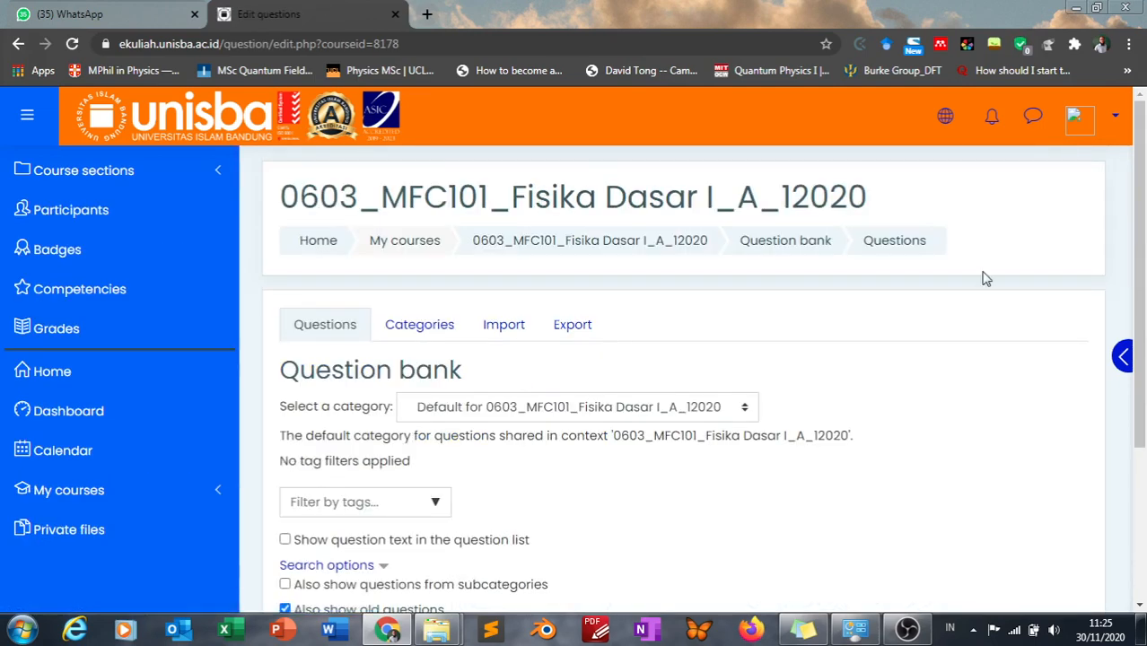
Start a new question of the Essay type in the course's default category
{"action": "left_click_drag", "start_coordinate": [1140, 130], "coordinate": [1142, 363]}
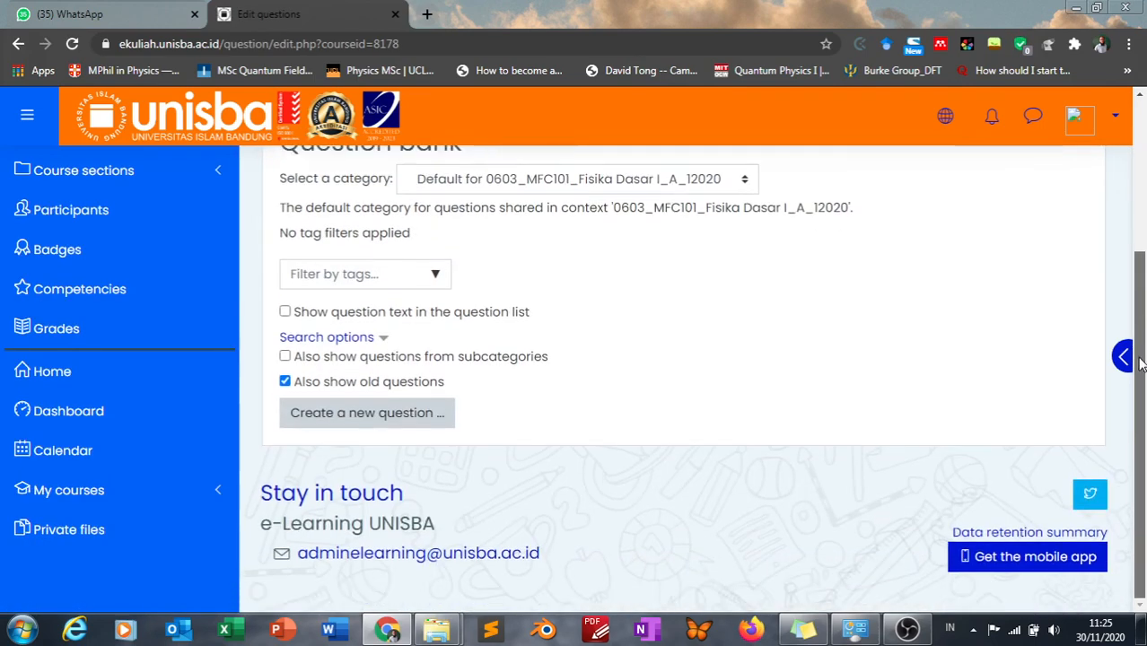
{"action": "left_click", "coordinate": [360, 422]}
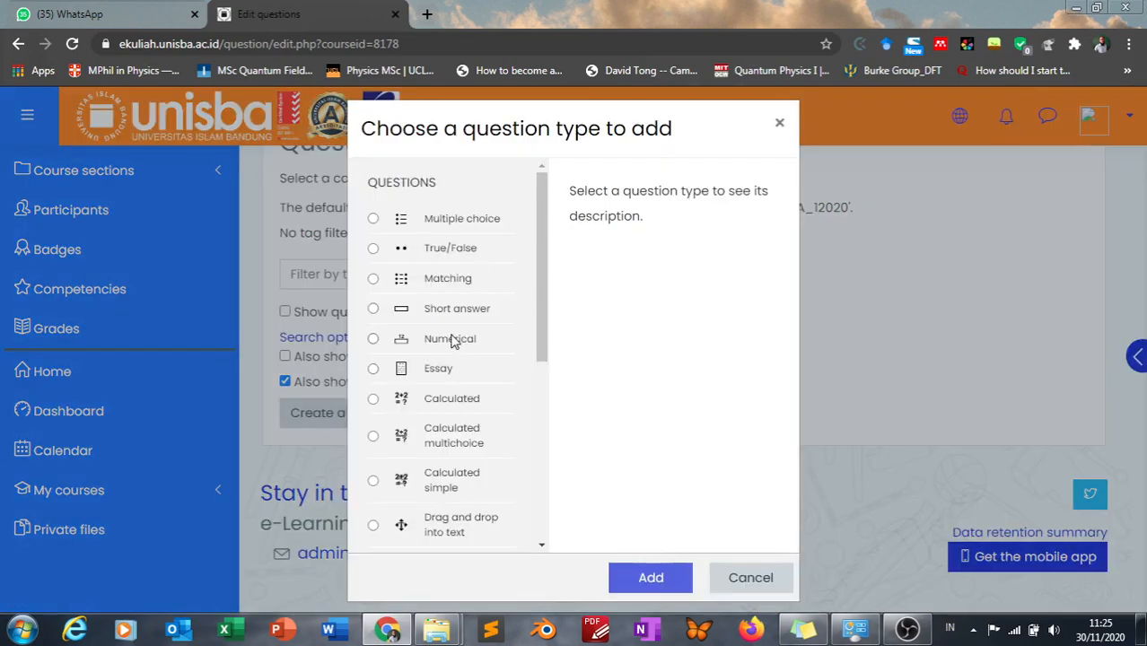
{"action": "left_click", "coordinate": [373, 369]}
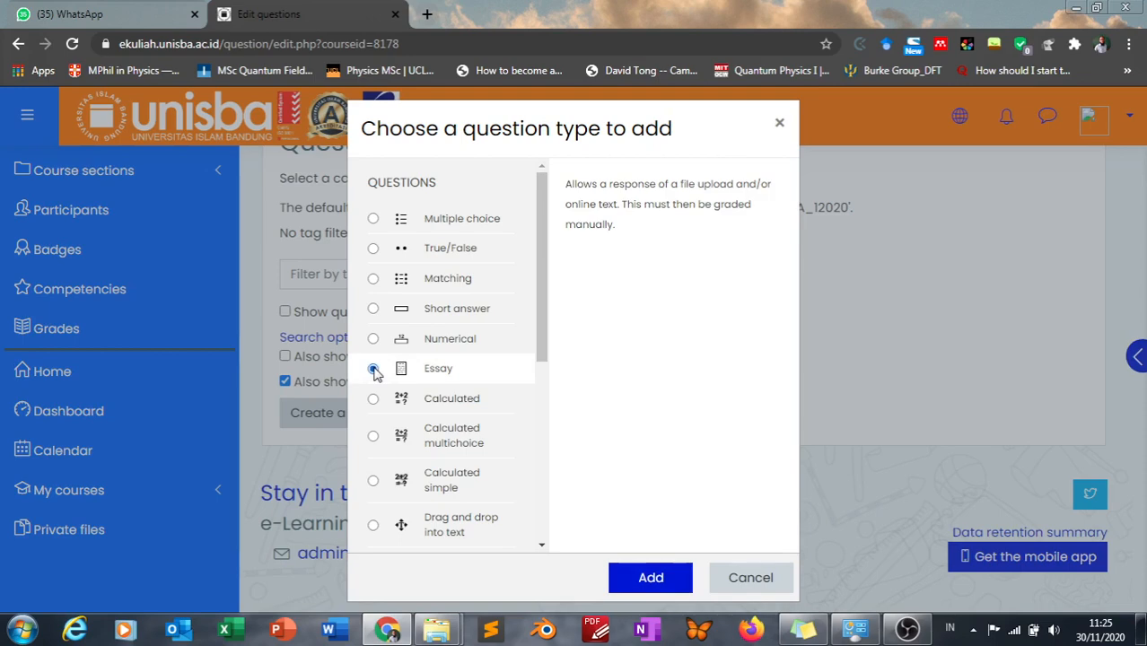
{"action": "left_click", "coordinate": [651, 582]}
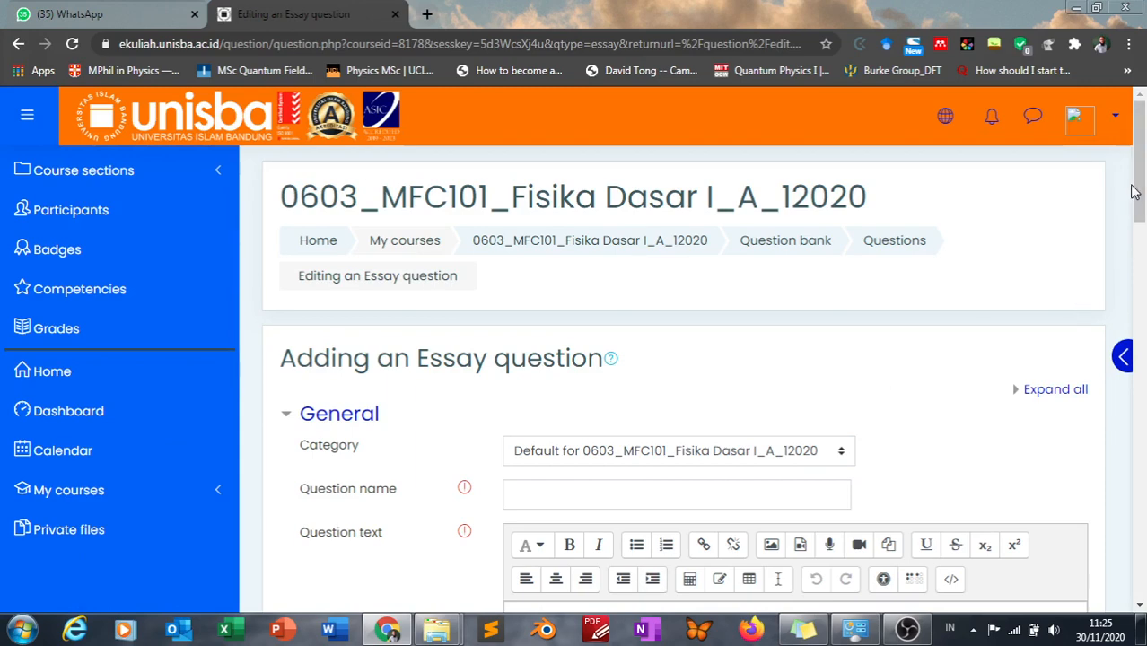
Name the new essay question "pertanyaan coba"
{"action": "left_click_drag", "start_coordinate": [1133, 191], "coordinate": [1144, 260]}
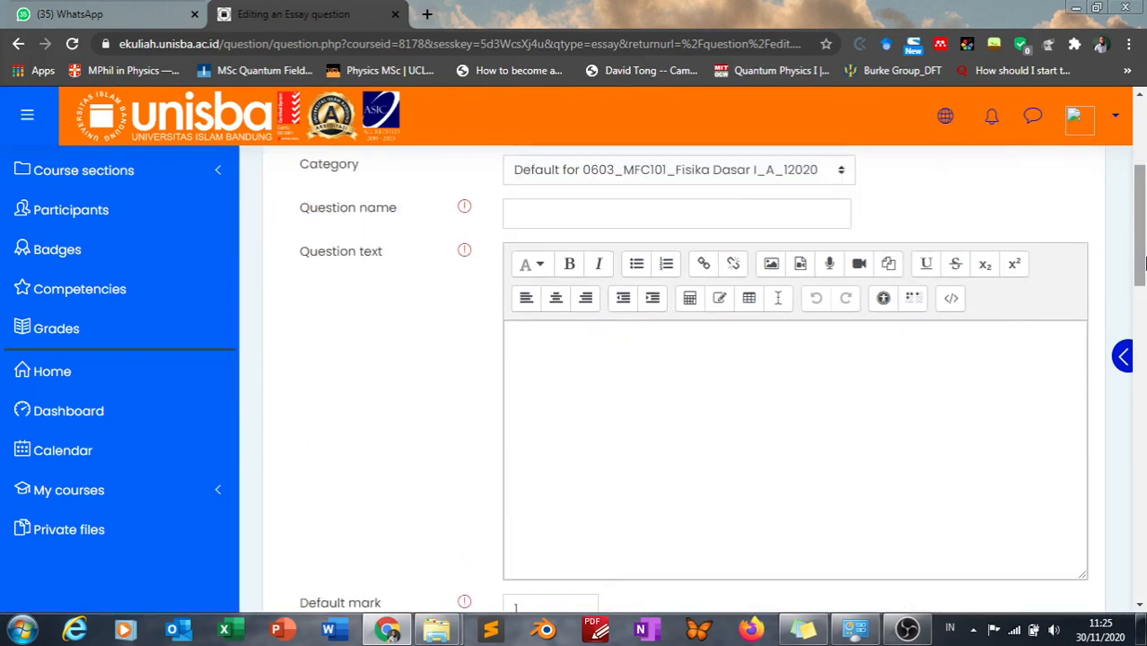
{"action": "left_click", "coordinate": [773, 220]}
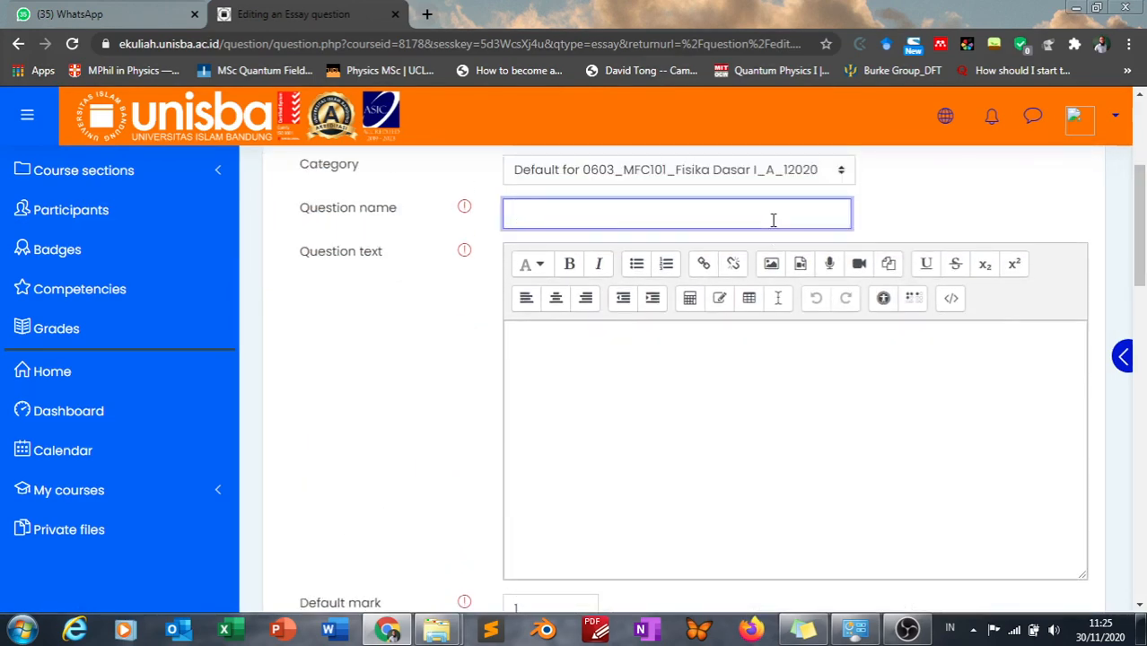
{"action": "type", "text": "pertanyaan coba"}
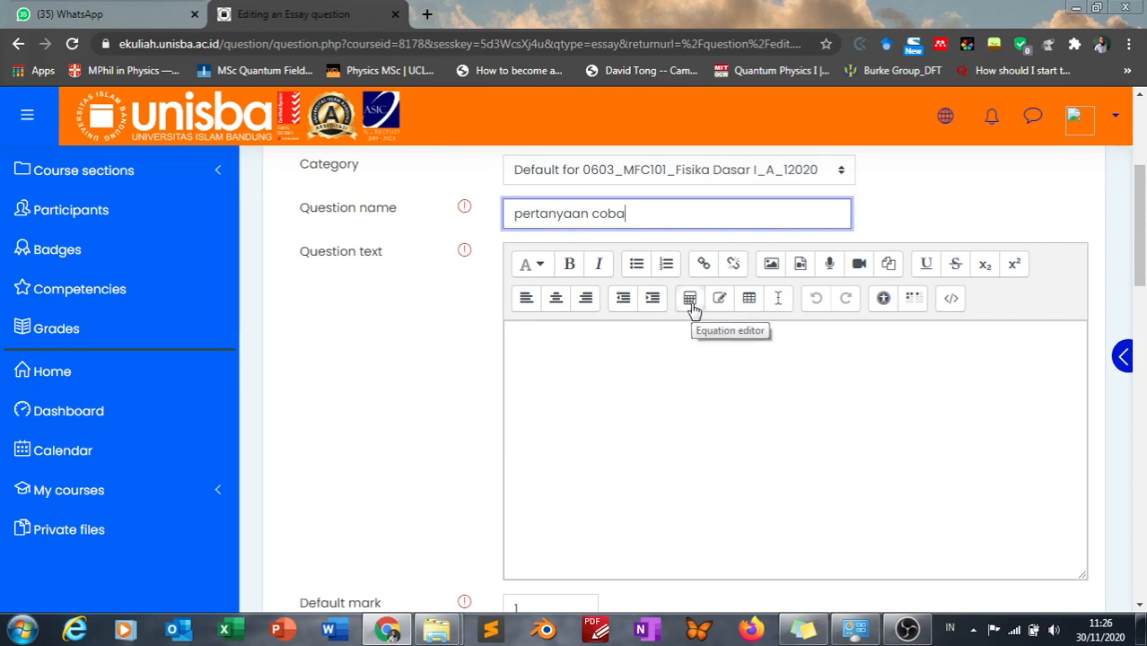
Write the question text "hitunglah integral di bawah" followed on a new line by the inline TeX equation \(\int_0^a x^2 dx \)
{"action": "left_click", "coordinate": [615, 350]}
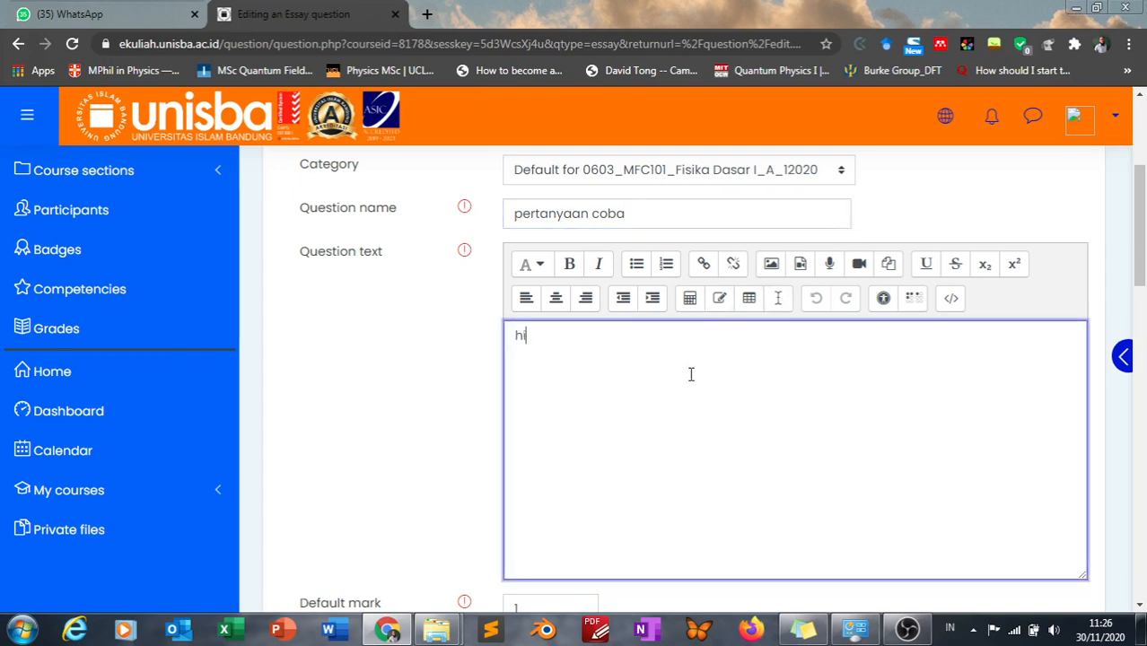
{"action": "type", "text": "hitunglah integral"}
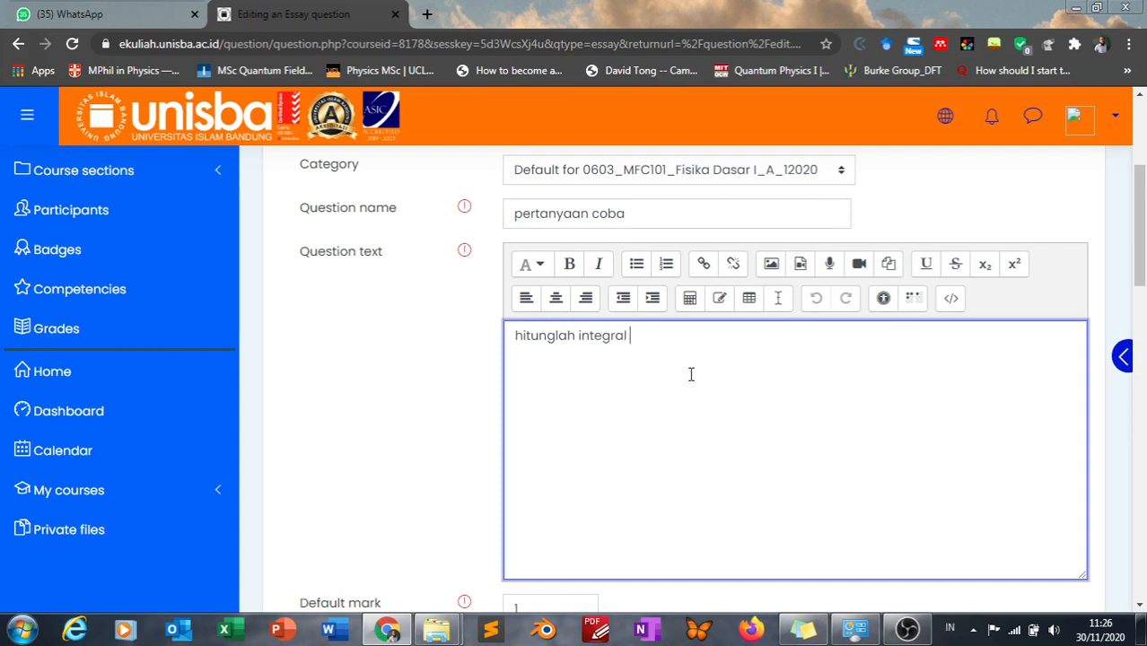
{"action": "type", "text": " di bawah"}
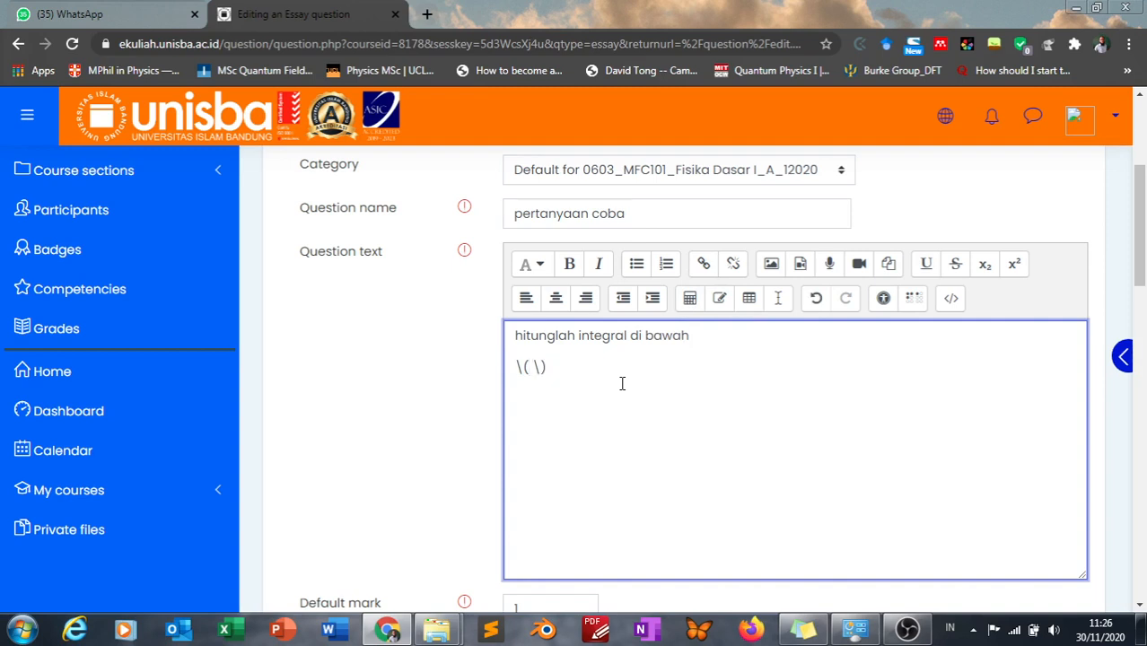
{"action": "type", "text": "\\int_0"}
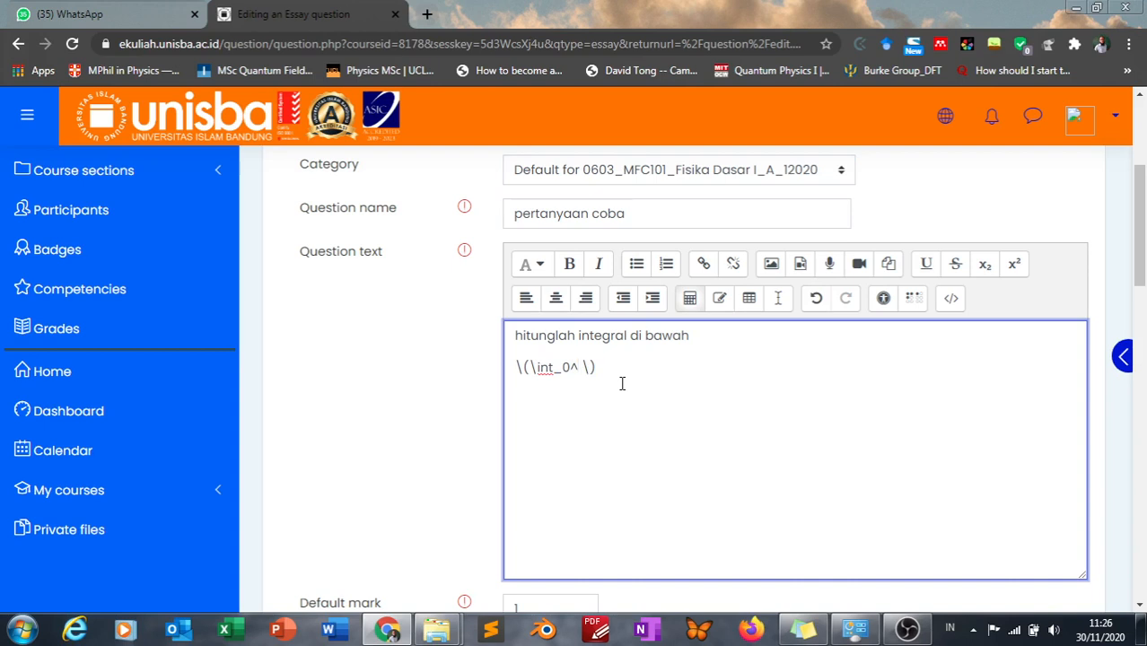
{"action": "type", "text": "^a x^2 dx"}
{"action": "left_click", "coordinate": [664, 368]}
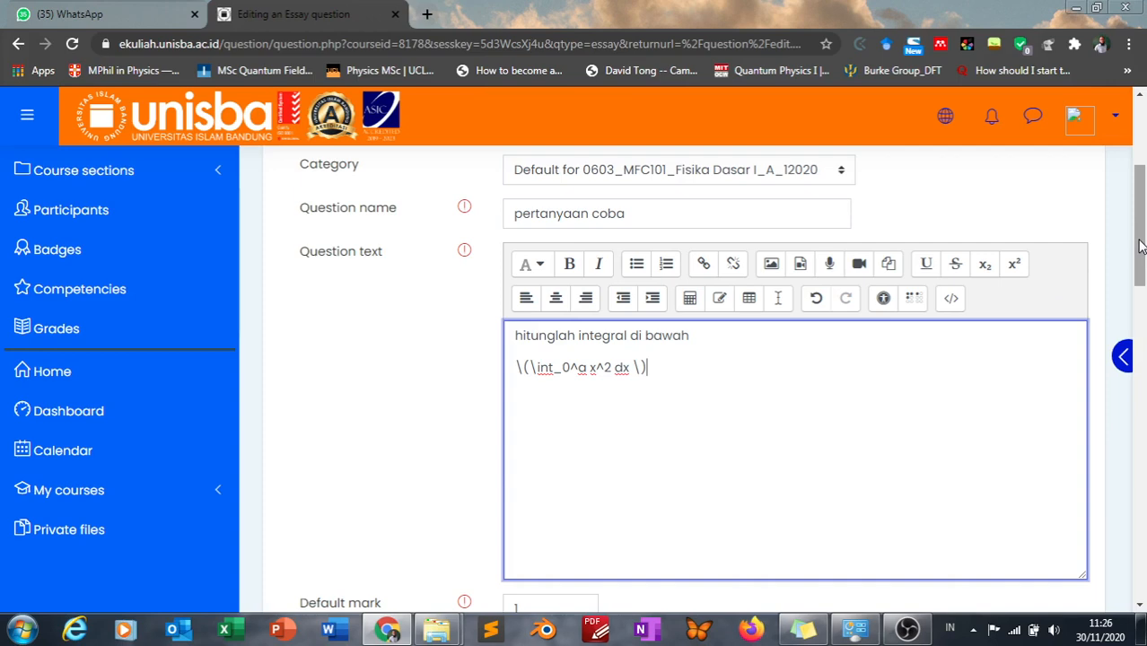
Save the essay question while continuing to edit it, and preview how its integral renders
{"action": "left_click_drag", "start_coordinate": [1140, 247], "coordinate": [1144, 552]}
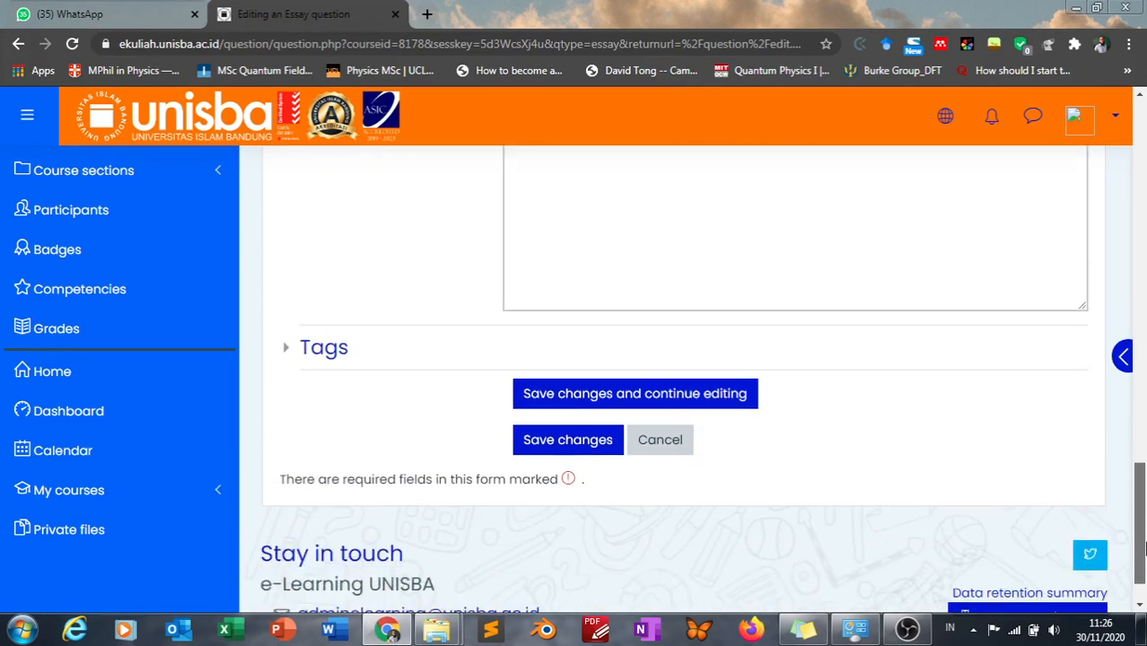
{"action": "left_click", "coordinate": [707, 405]}
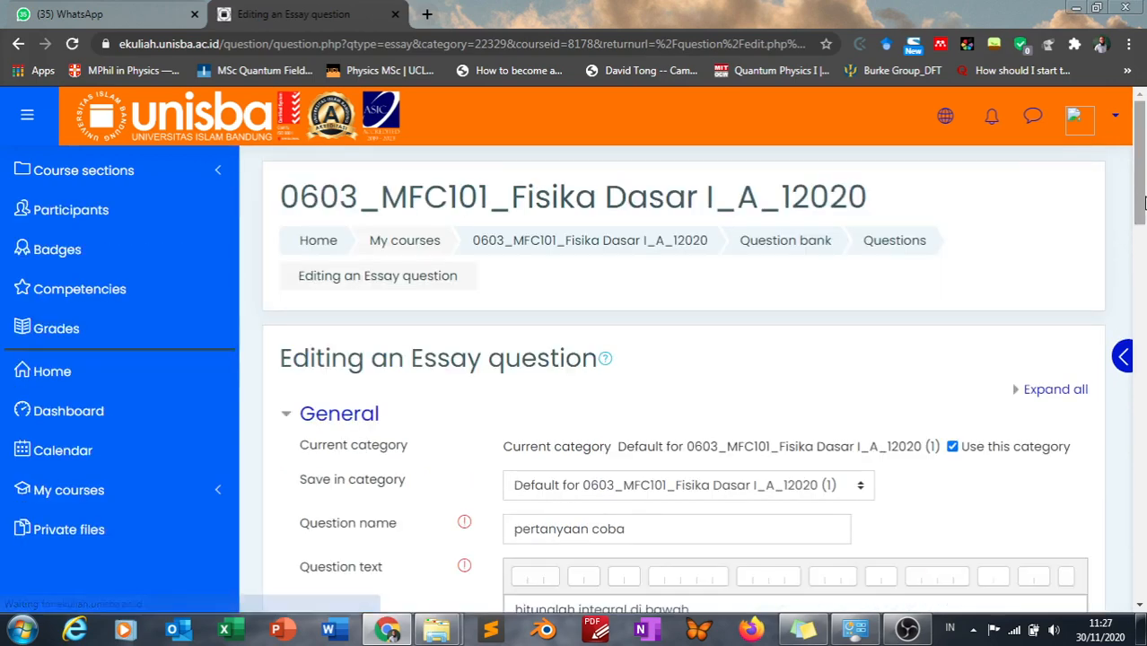
{"action": "left_click_drag", "start_coordinate": [1140, 217], "coordinate": [1141, 599]}
{"action": "left_click", "coordinate": [809, 326]}
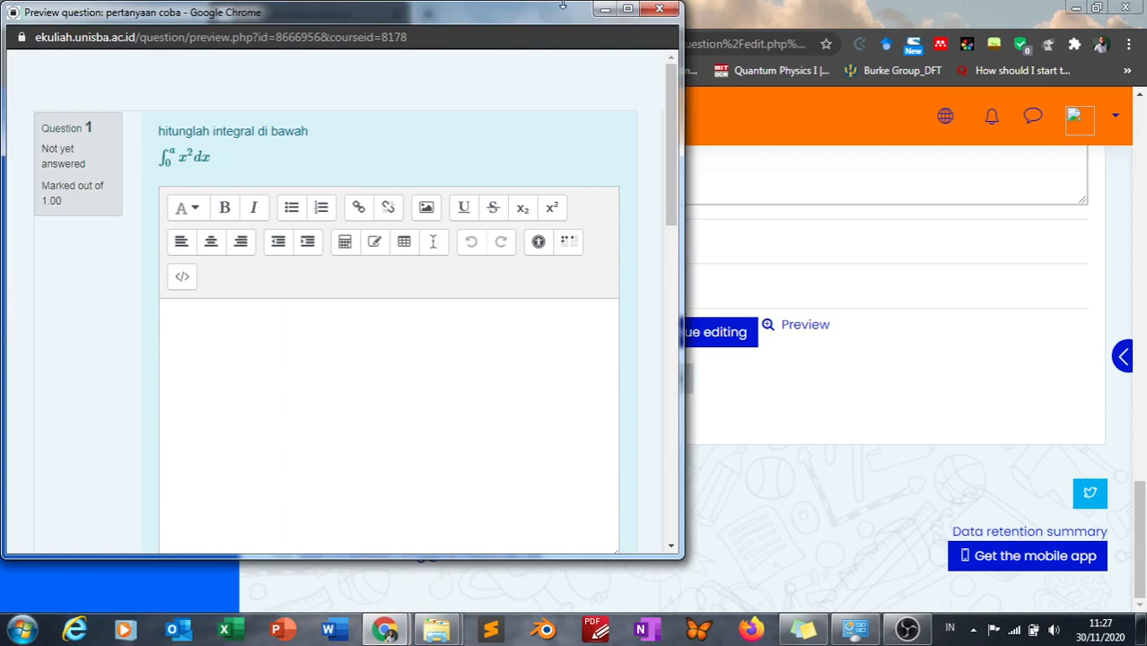
{"action": "left_click", "coordinate": [659, 8]}
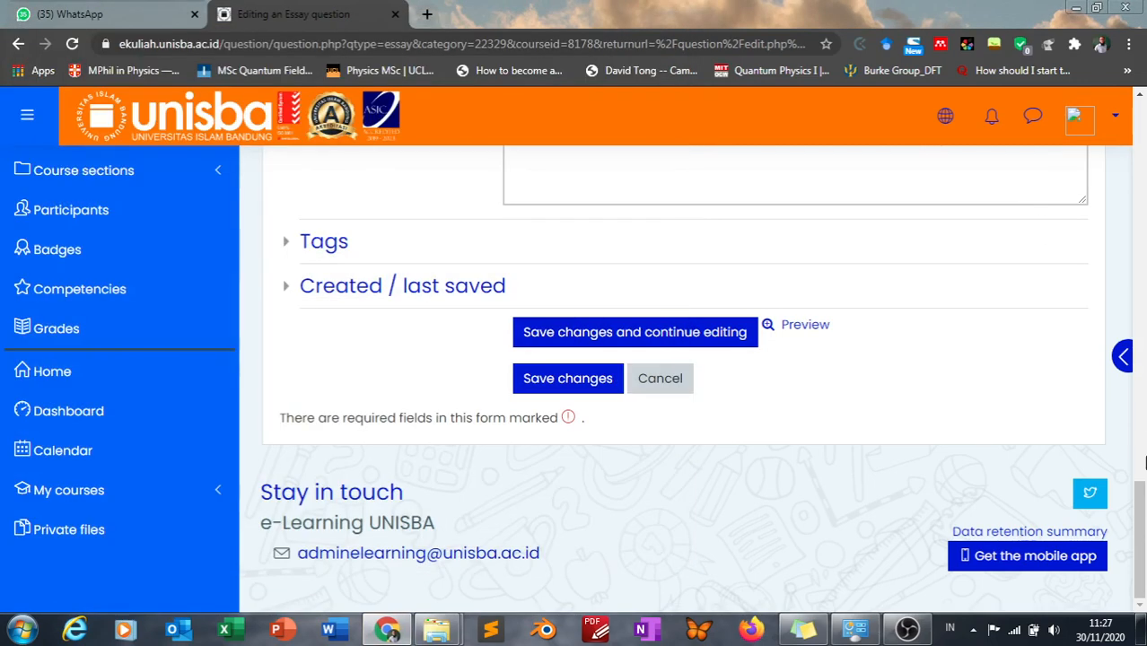
Add the word "dan" on a new line below the first integral in the question text
{"action": "left_click_drag", "start_coordinate": [1142, 502], "coordinate": [1140, 180]}
{"action": "scroll", "coordinate": [1142, 179], "scroll_direction": "down", "scroll_amount": 1}
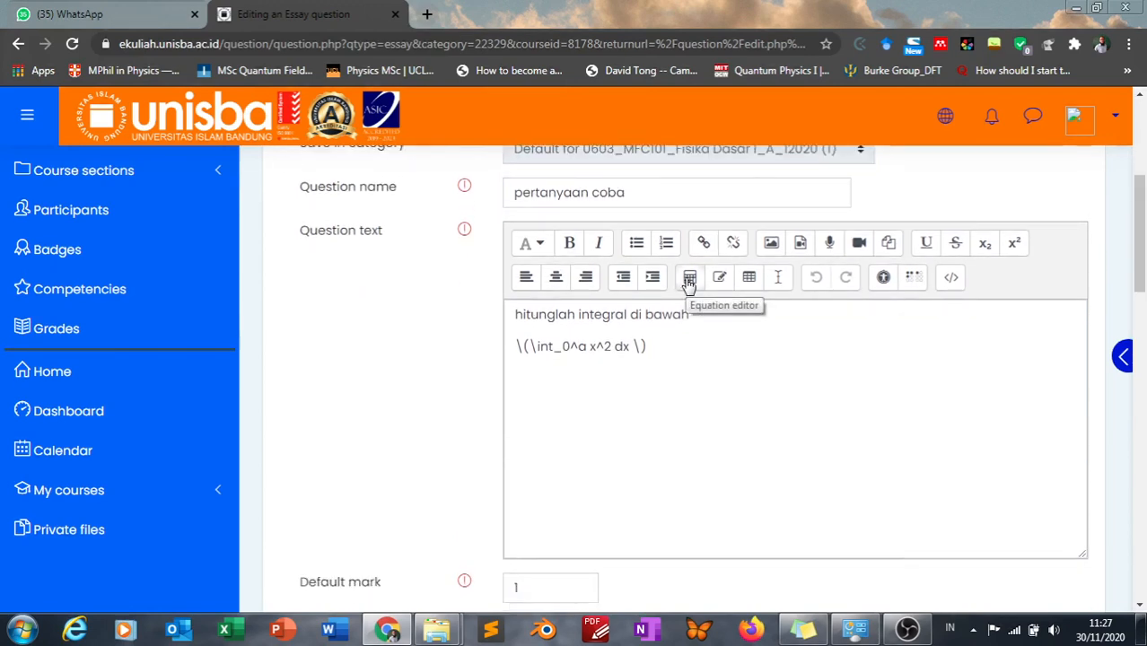
{"action": "left_click", "coordinate": [673, 350]}
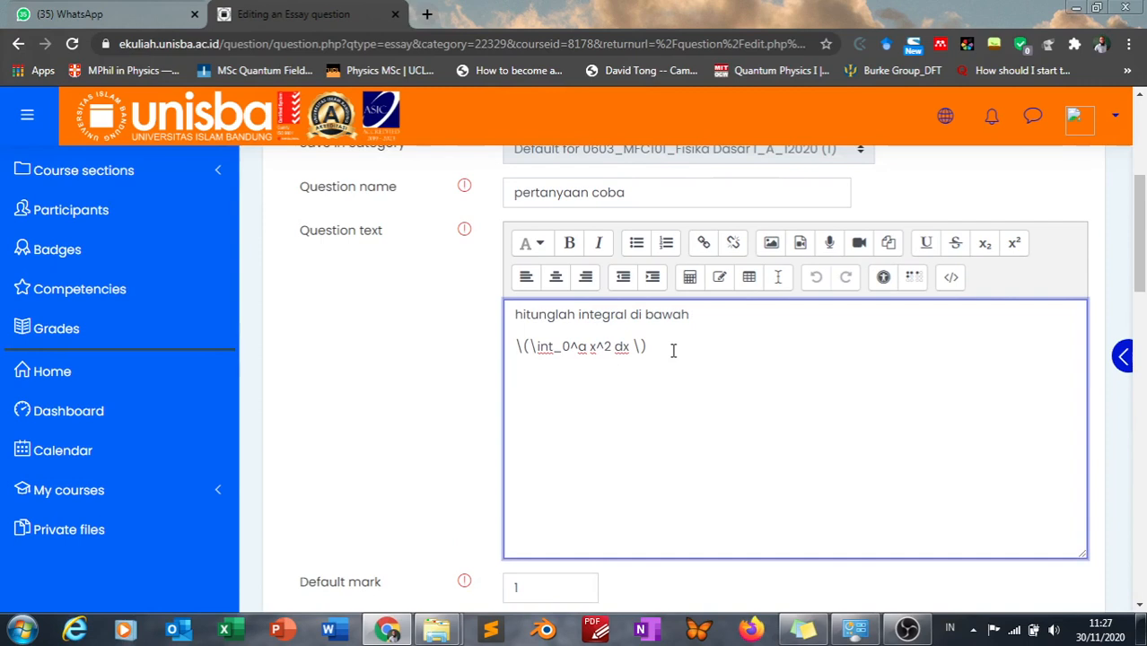
{"action": "key", "text": "ctrl+a"}
{"action": "left_click", "coordinate": [715, 477]}
{"action": "key", "text": "Return"}
{"action": "type", "text": "ds"}
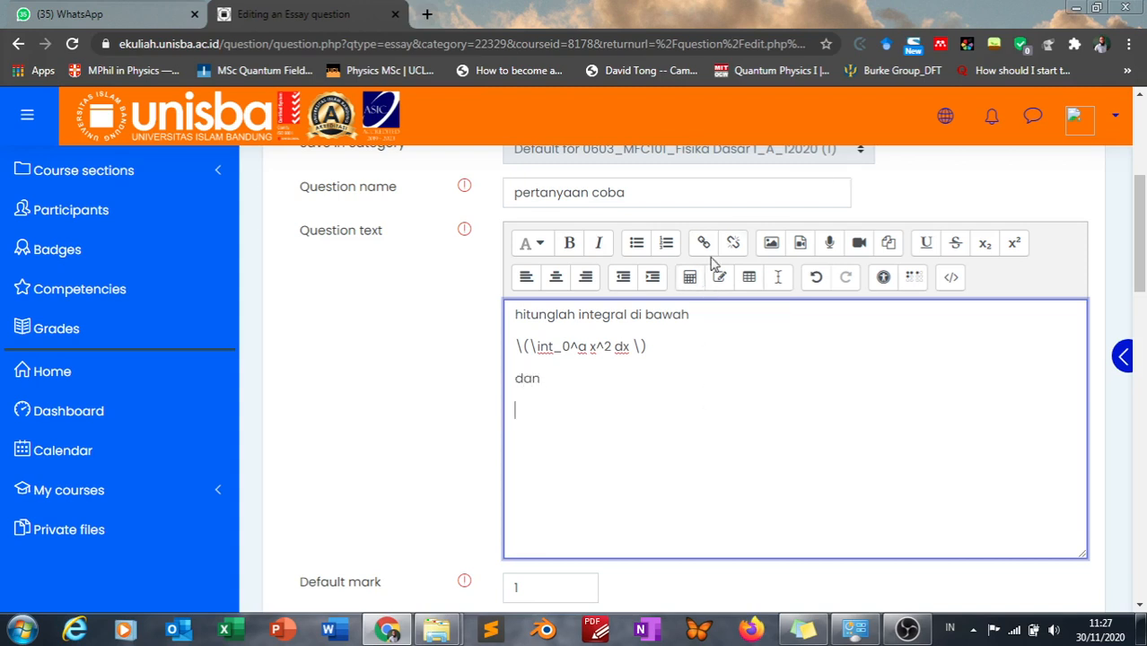
Start a new equation below "dan" with the equation editor and insert the advanced single-integral template with limits a and b
{"action": "left_click", "coordinate": [689, 277]}
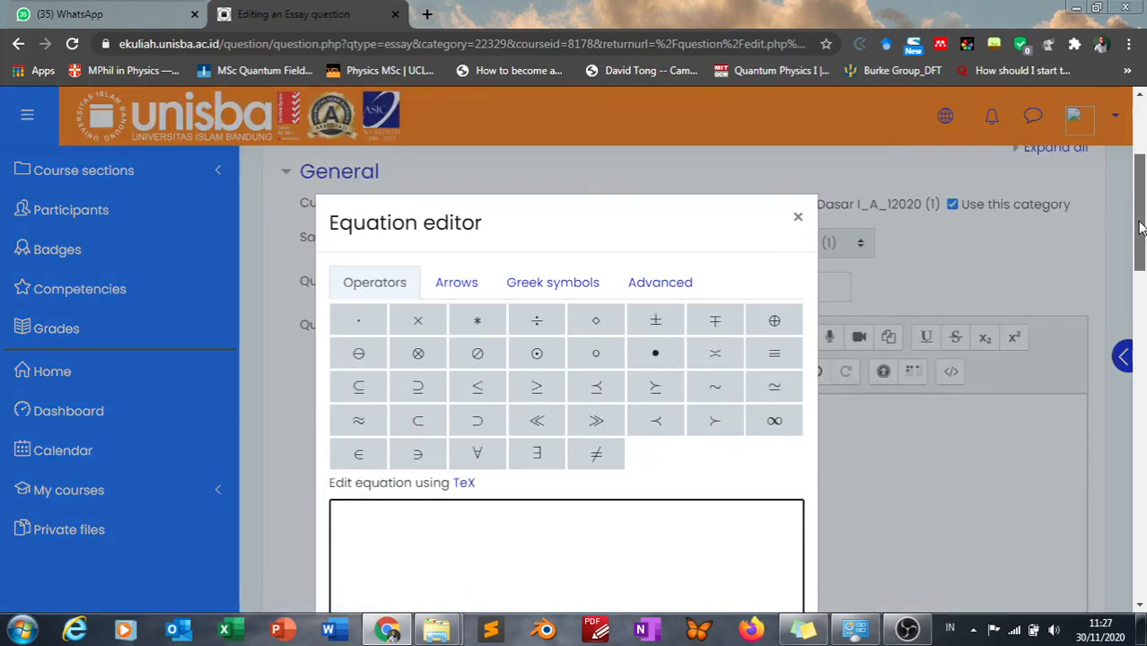
{"action": "scroll", "coordinate": [1133, 226], "scroll_direction": "down", "scroll_amount": 1}
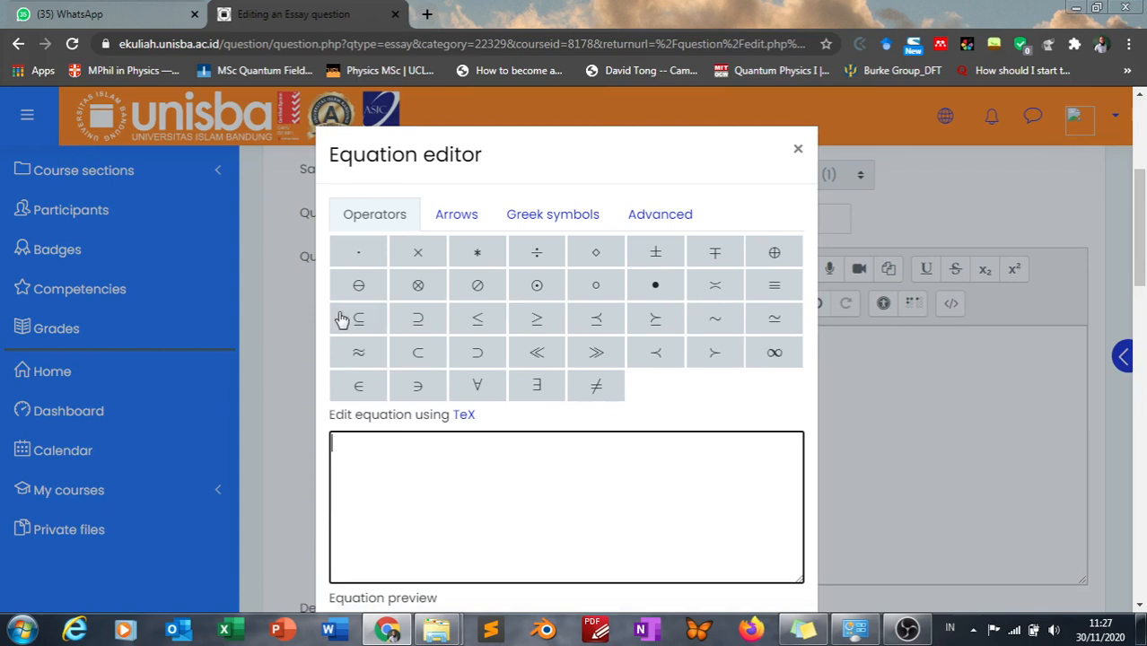
{"action": "left_click", "coordinate": [456, 216]}
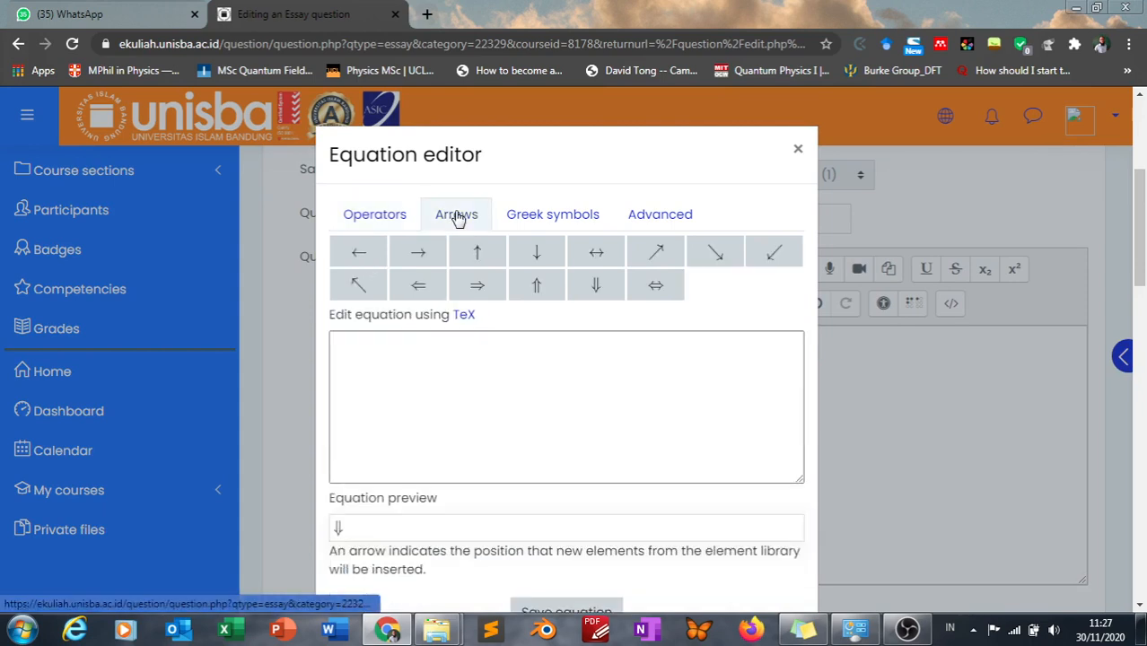
{"action": "left_click", "coordinate": [560, 214]}
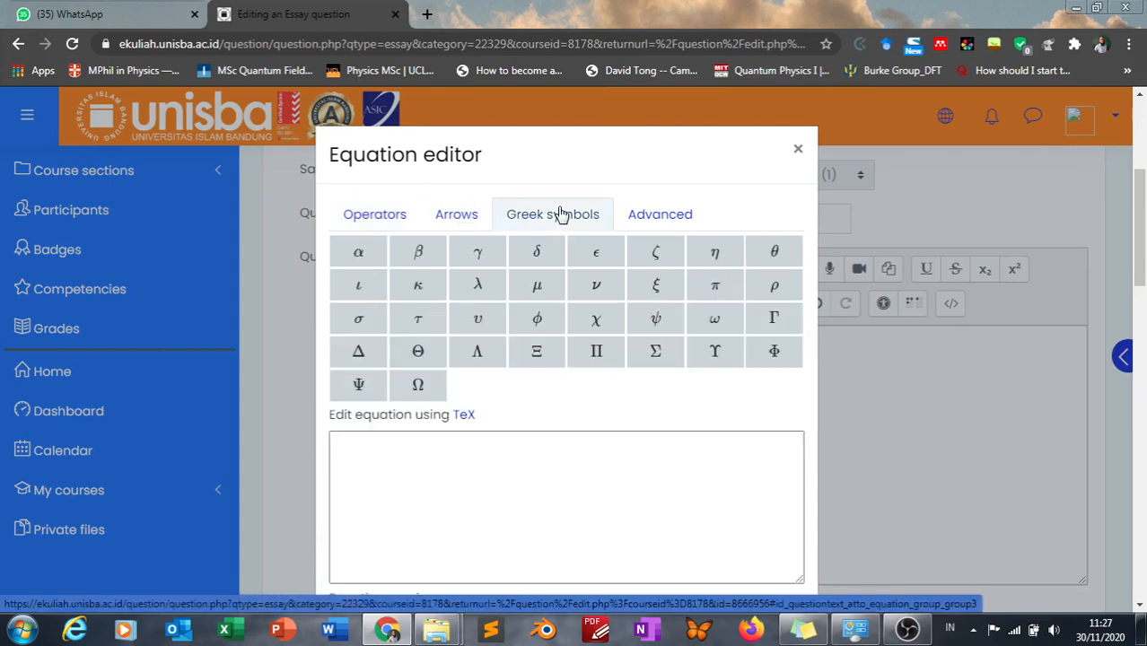
{"action": "left_click", "coordinate": [682, 223]}
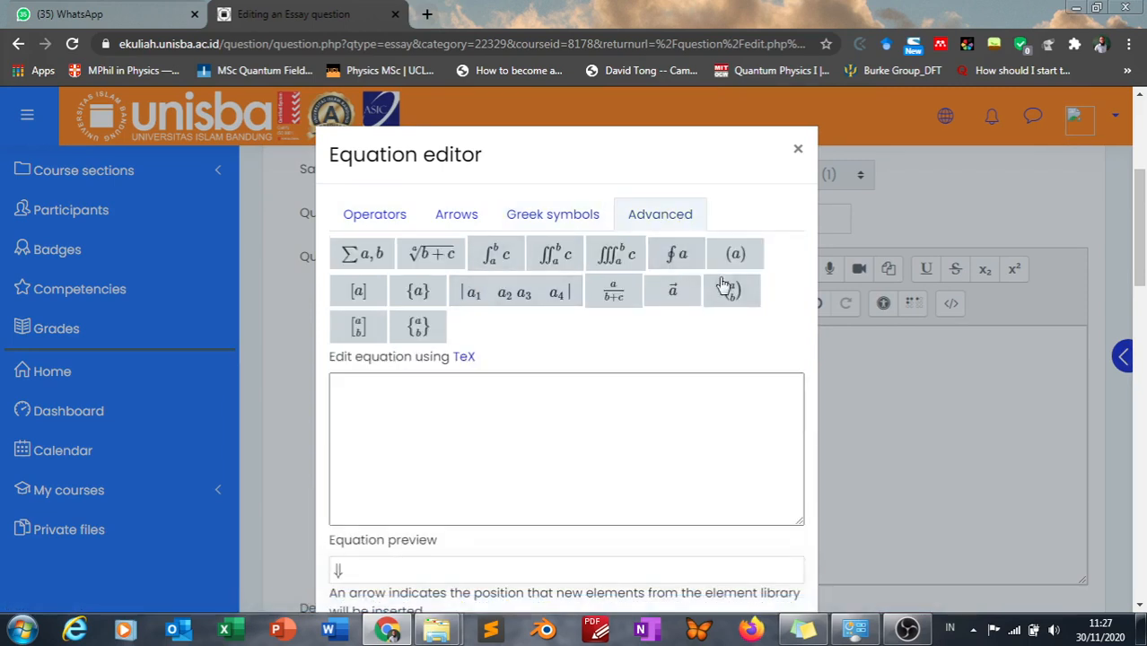
{"action": "left_click", "coordinate": [499, 256]}
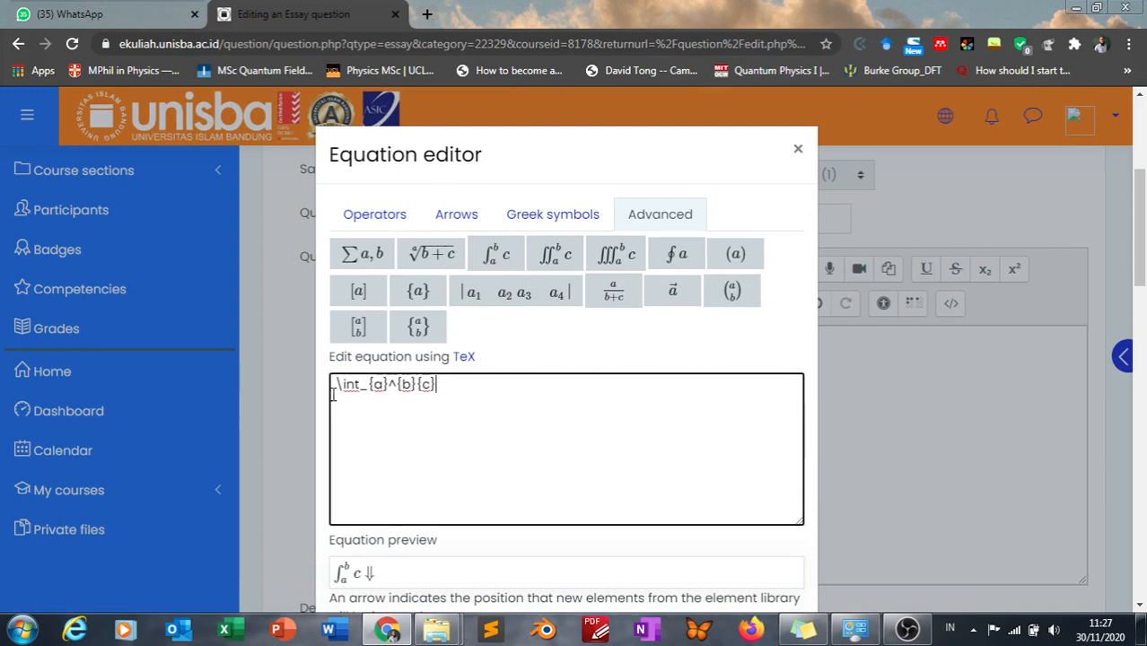
Replace the template's integrand c with x^2, append dx, and save the equation into the question text
{"action": "left_click", "coordinate": [368, 395]}
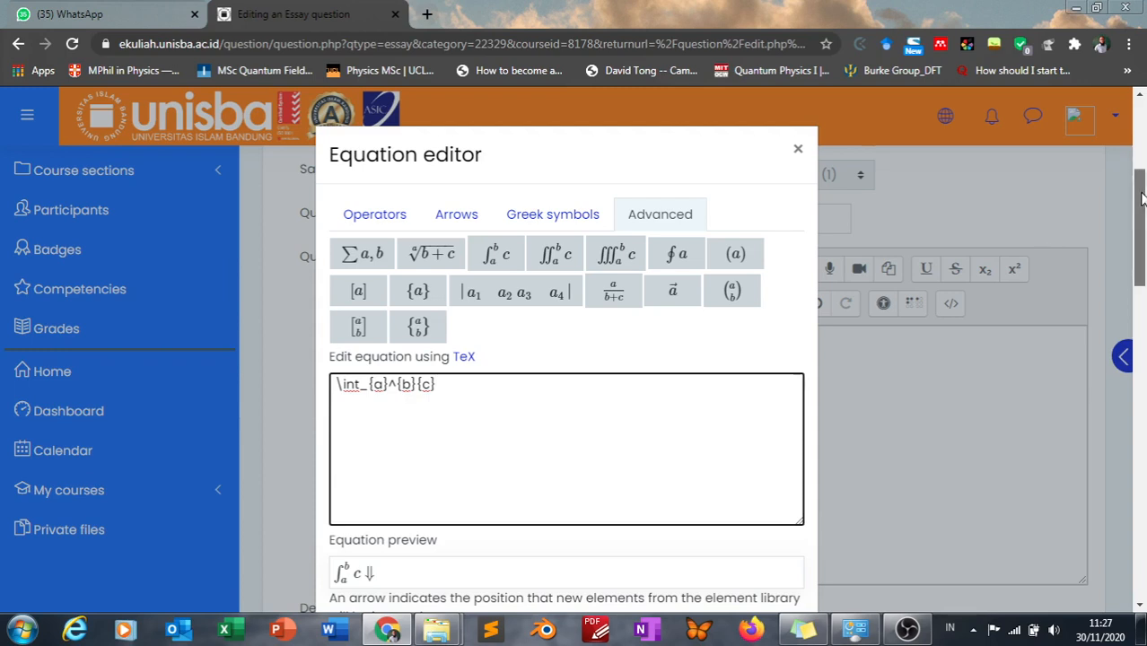
{"action": "scroll", "coordinate": [1140, 229], "scroll_direction": "down", "scroll_amount": 2}
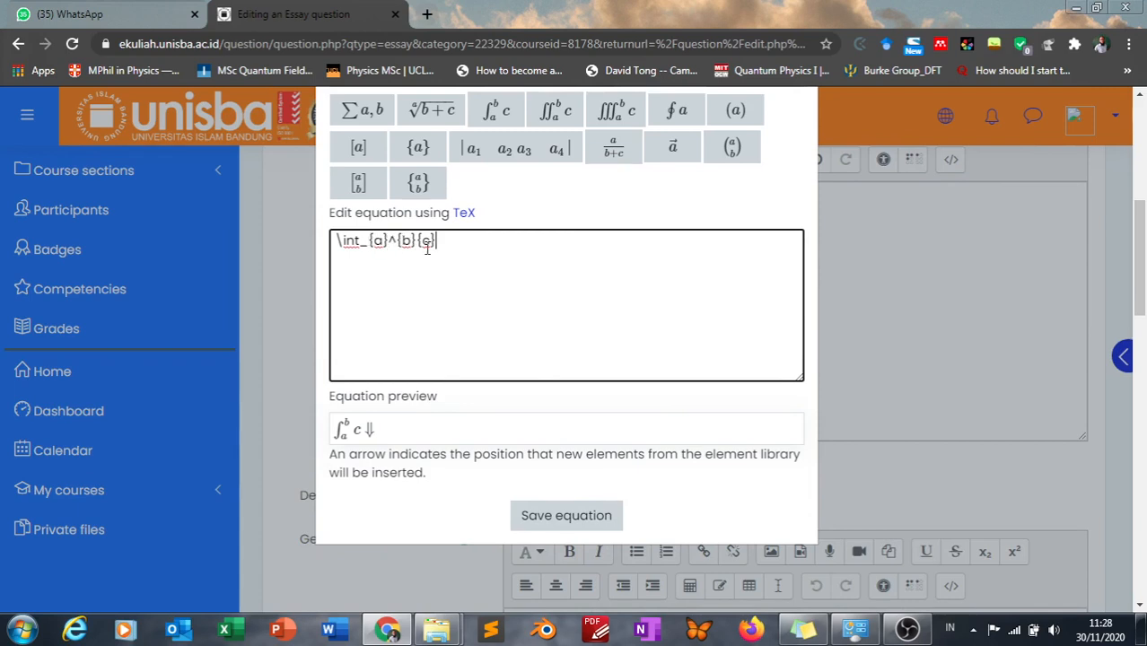
{"action": "key", "text": "BackSpace"}
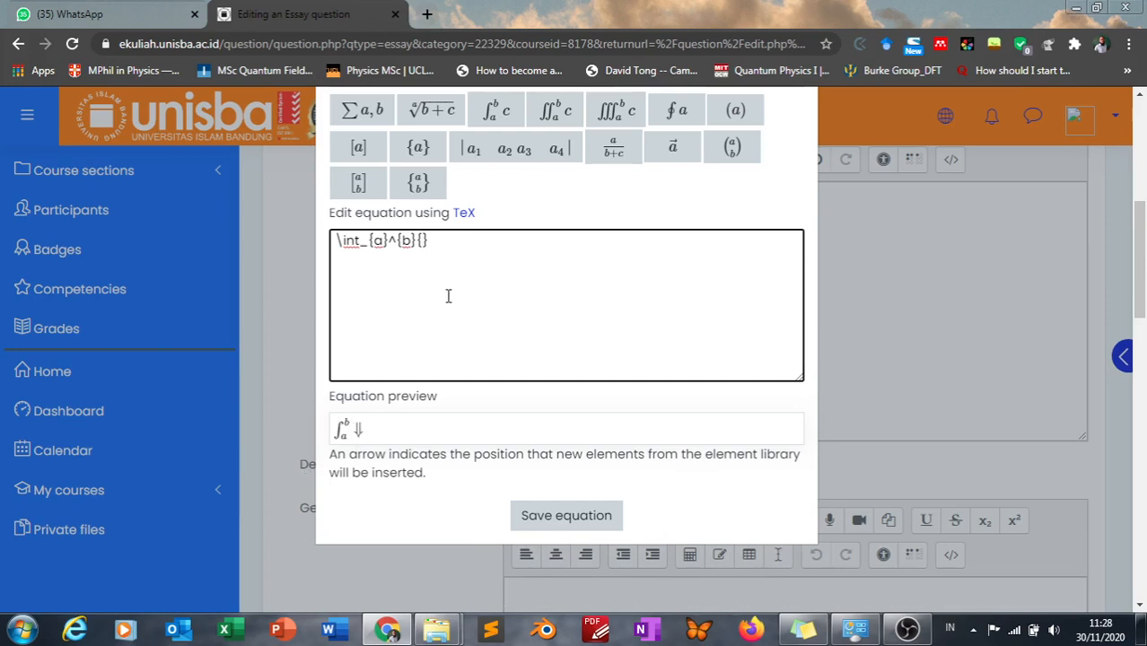
{"action": "type", "text": "x^%2"}
{"action": "key", "text": "BackSpace"}
{"action": "key", "text": "BackSpace"}
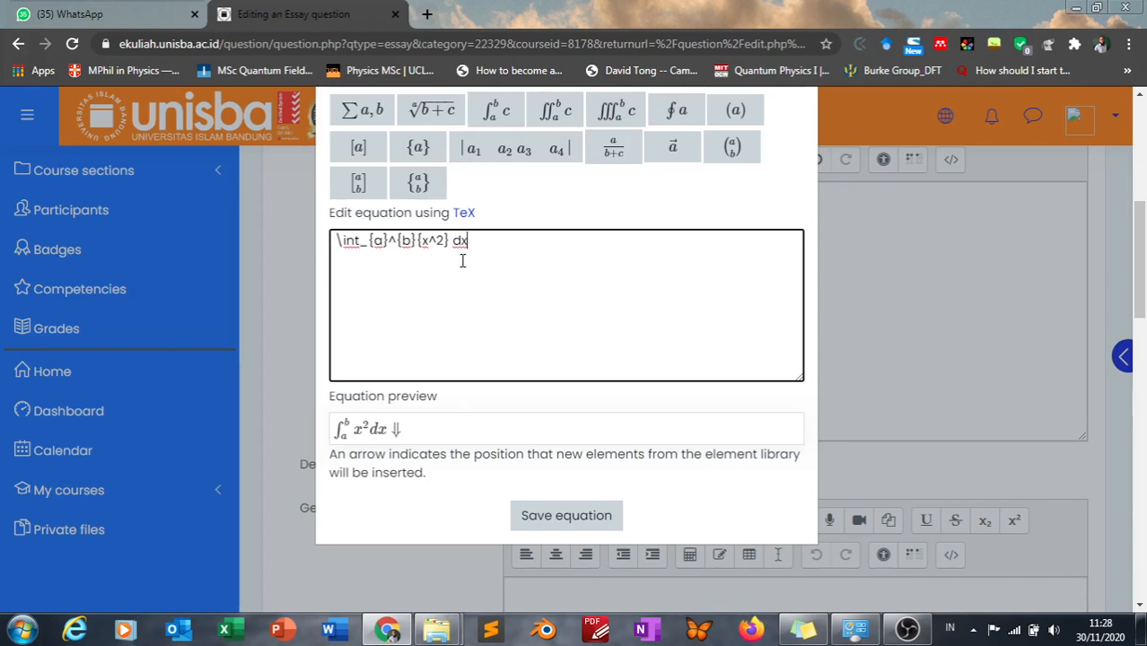
{"action": "left_click", "coordinate": [581, 517]}
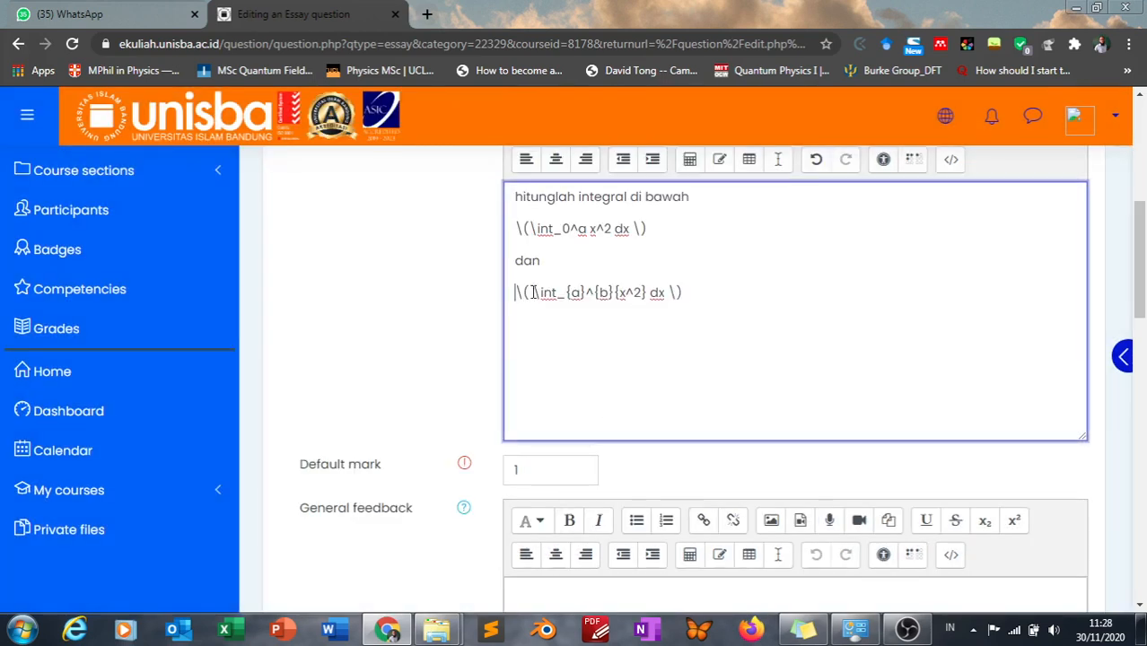
Compare the TeX code of the two integrals and review the equation editor's Greek symbols, arrows and advanced elements
{"action": "left_click_drag", "start_coordinate": [517, 295], "coordinate": [696, 290]}
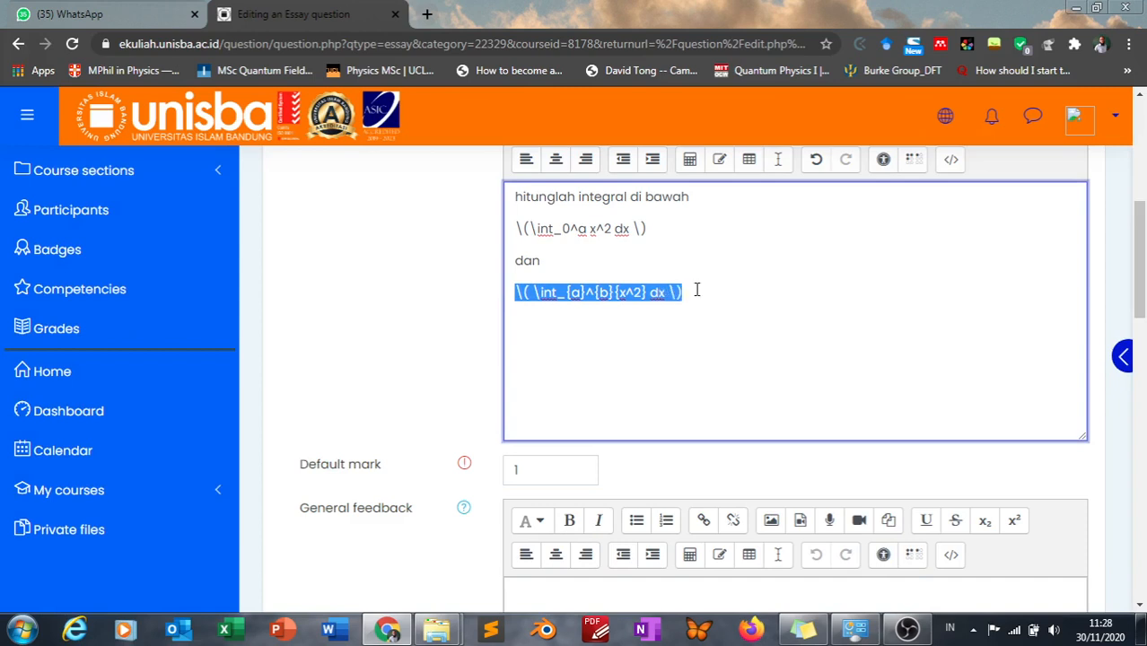
{"action": "left_click", "coordinate": [699, 292]}
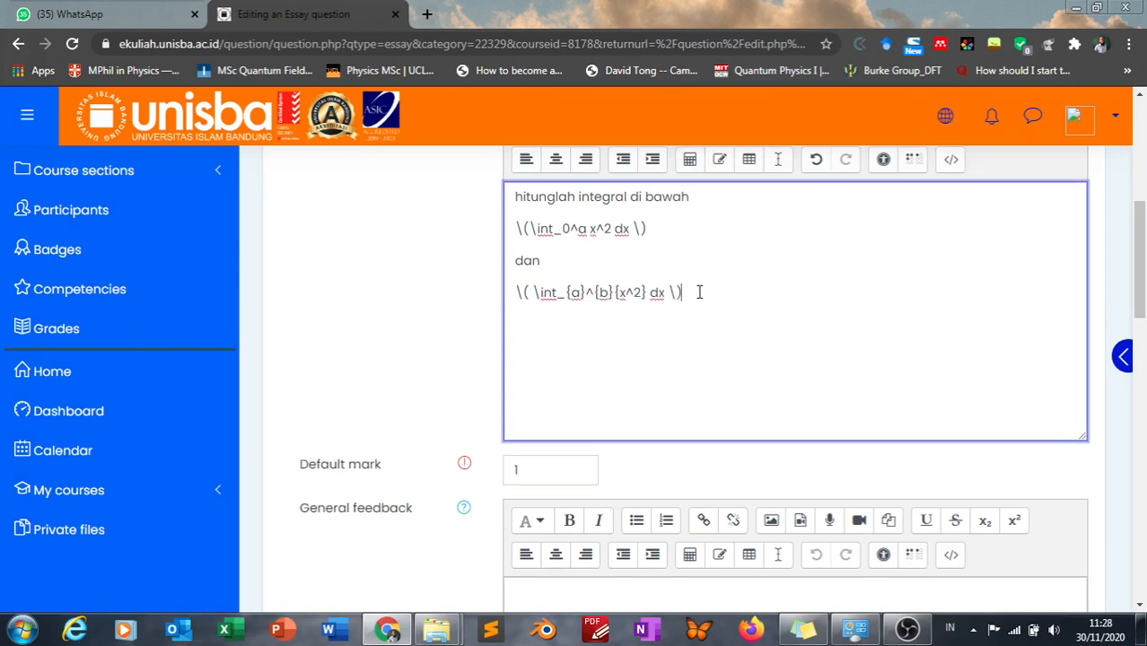
{"action": "left_click_drag", "start_coordinate": [667, 226], "coordinate": [513, 230]}
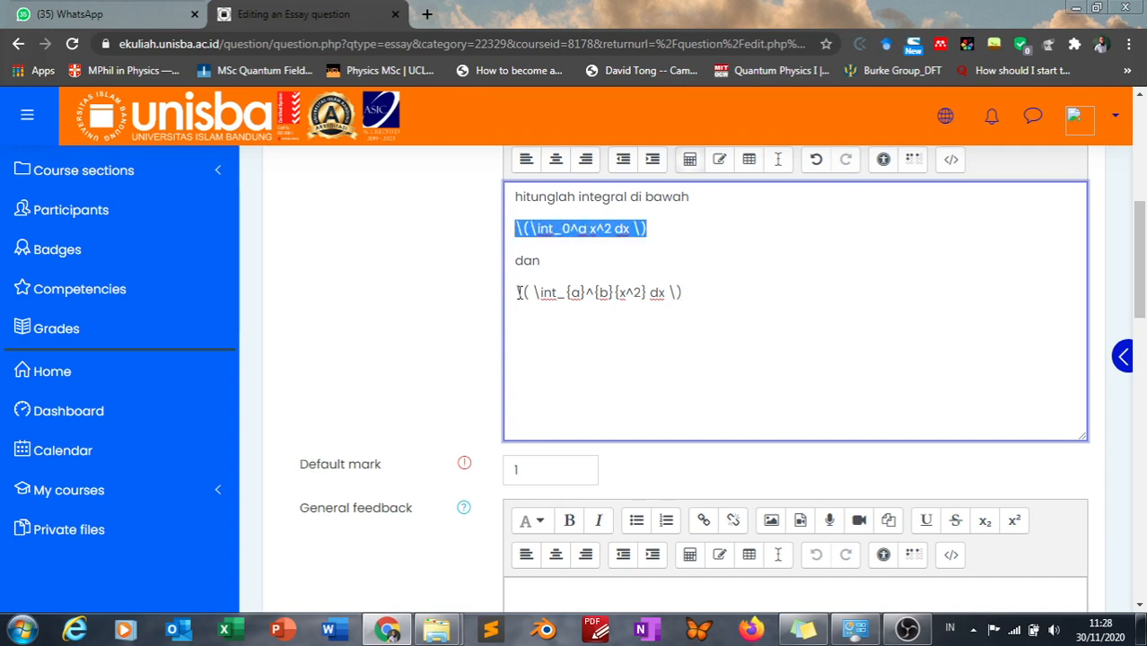
{"action": "left_click_drag", "start_coordinate": [513, 293], "coordinate": [691, 292]}
{"action": "left_click", "coordinate": [712, 301]}
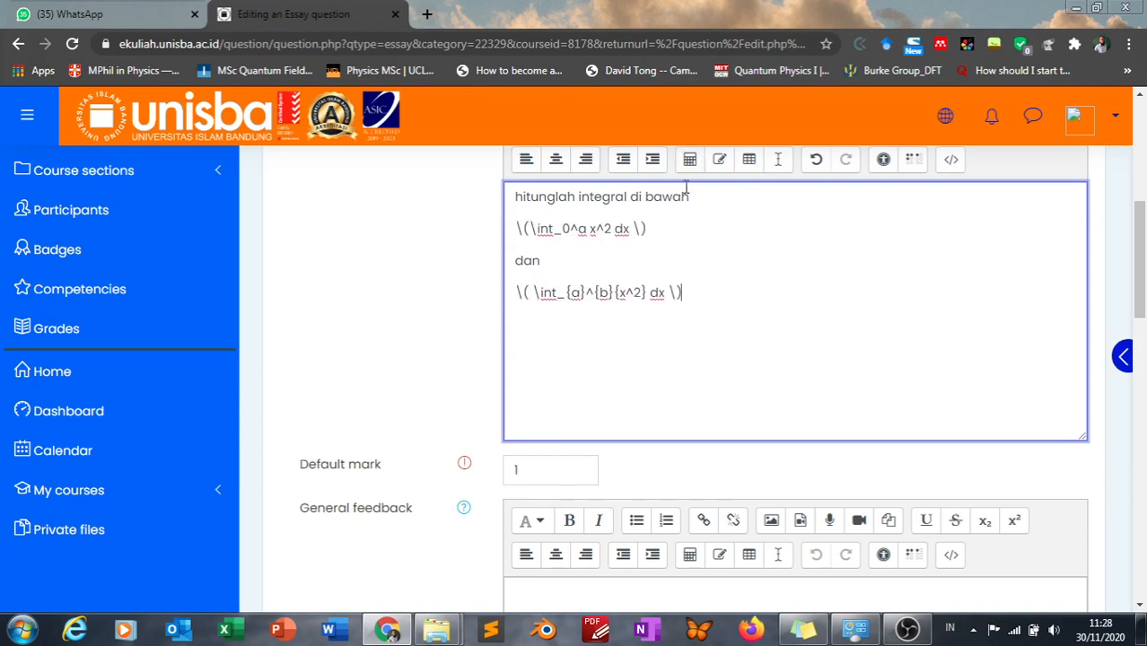
{"action": "left_click", "coordinate": [690, 159]}
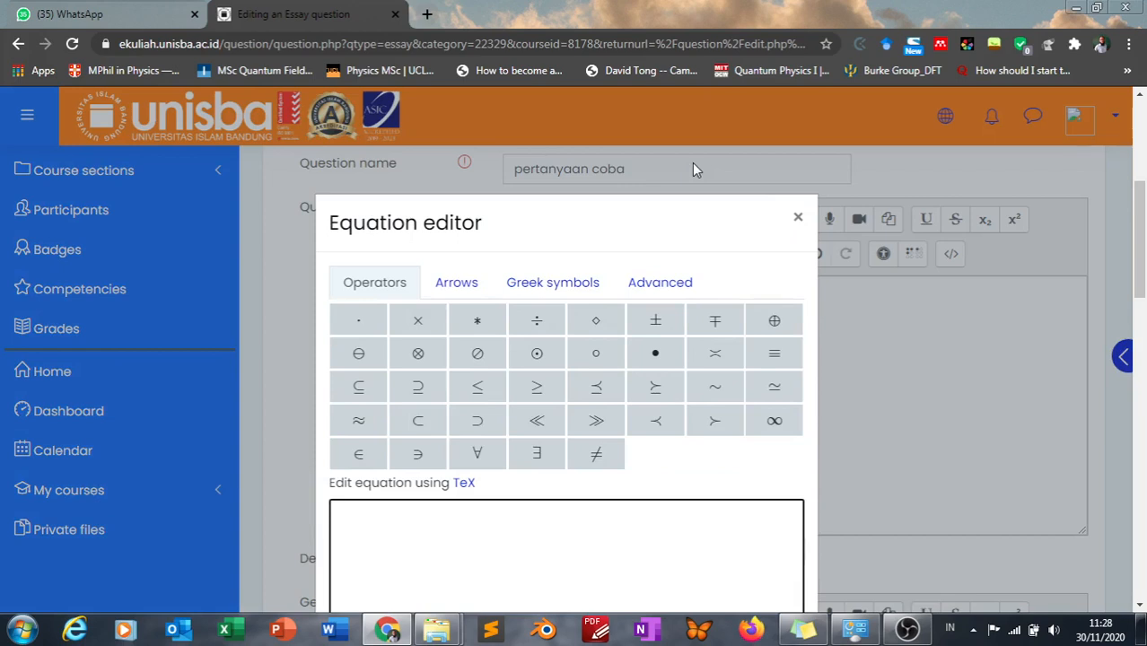
{"action": "left_click", "coordinate": [552, 285]}
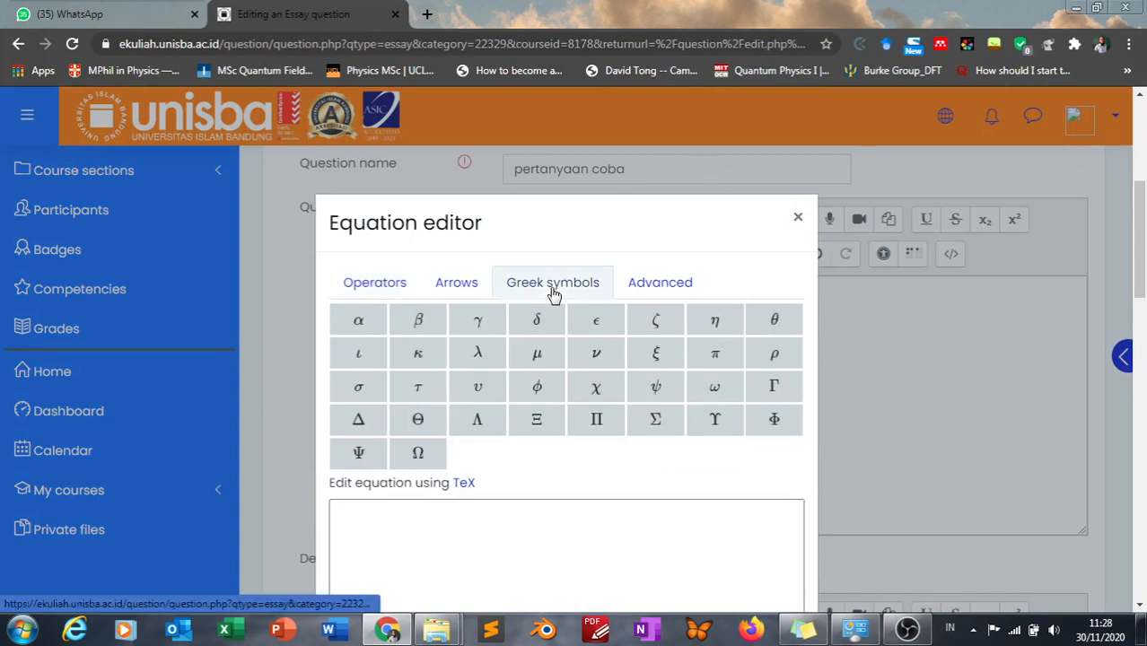
{"action": "left_click", "coordinate": [458, 285]}
{"action": "left_click", "coordinate": [664, 285]}
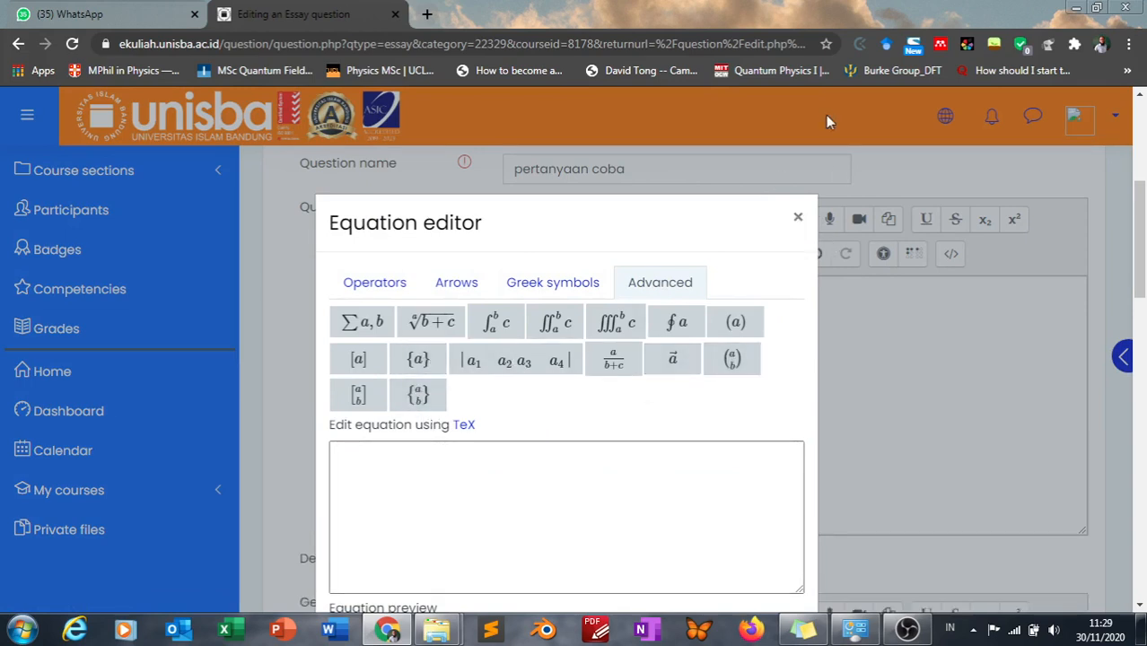
{"action": "left_click", "coordinate": [799, 219]}
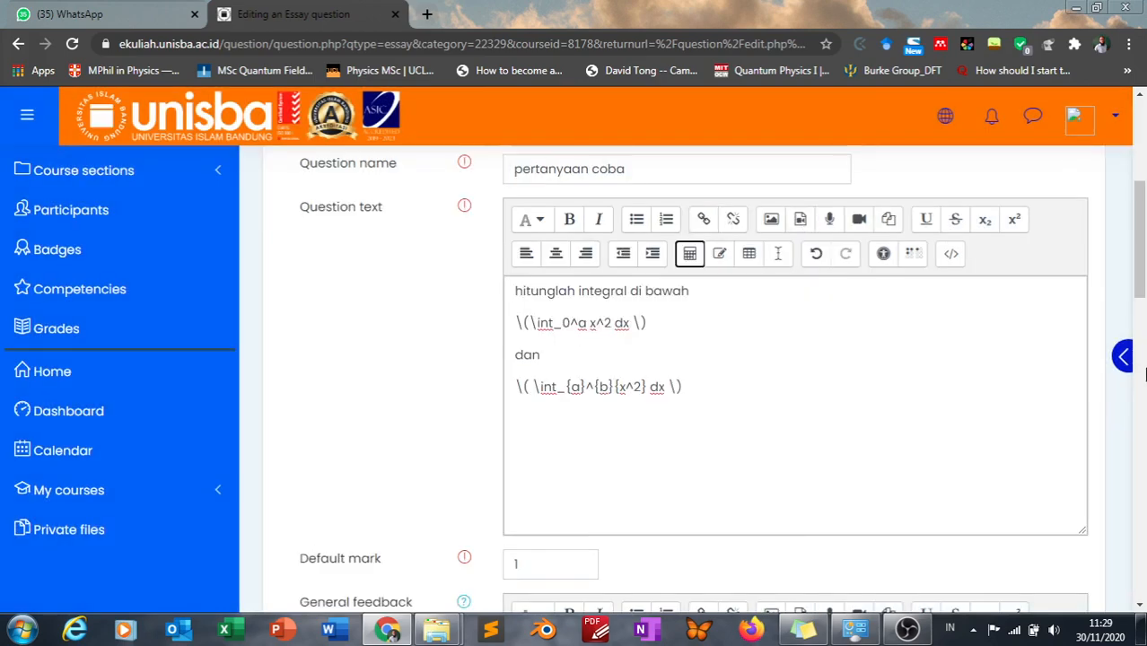
Save the question with both integrals while continuing to edit it, and preview how the equations render
{"action": "scroll", "coordinate": [757, 317], "scroll_direction": "down", "scroll_amount": 2}
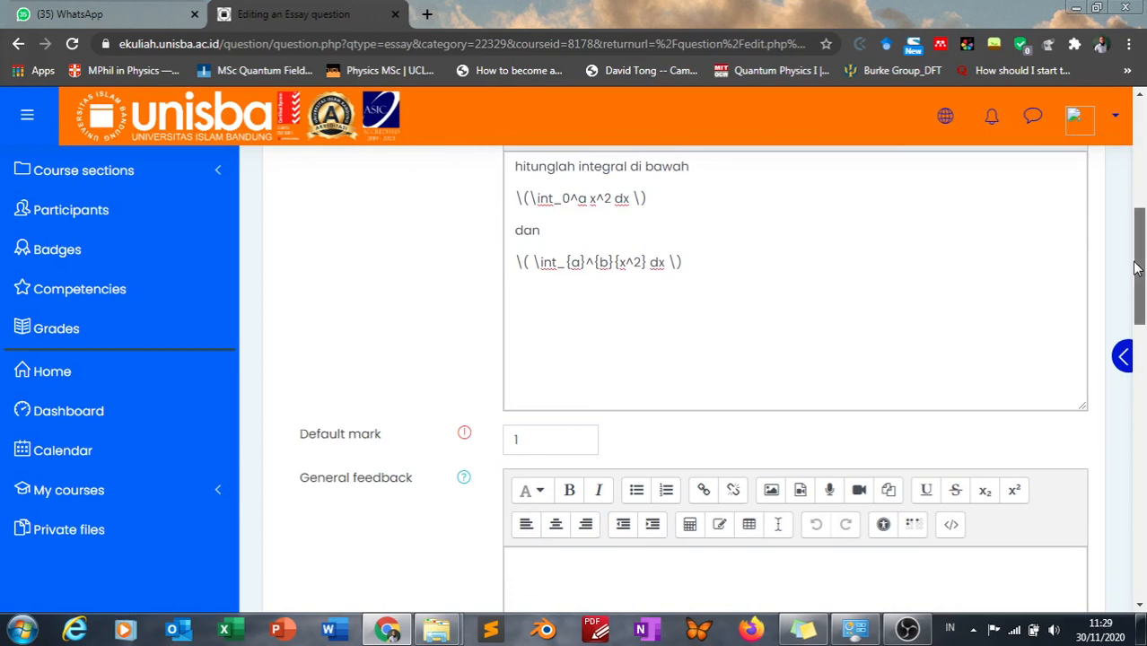
{"action": "left_click_drag", "start_coordinate": [1138, 269], "coordinate": [1145, 473]}
{"action": "scroll", "coordinate": [1145, 473], "scroll_direction": "down", "scroll_amount": 3}
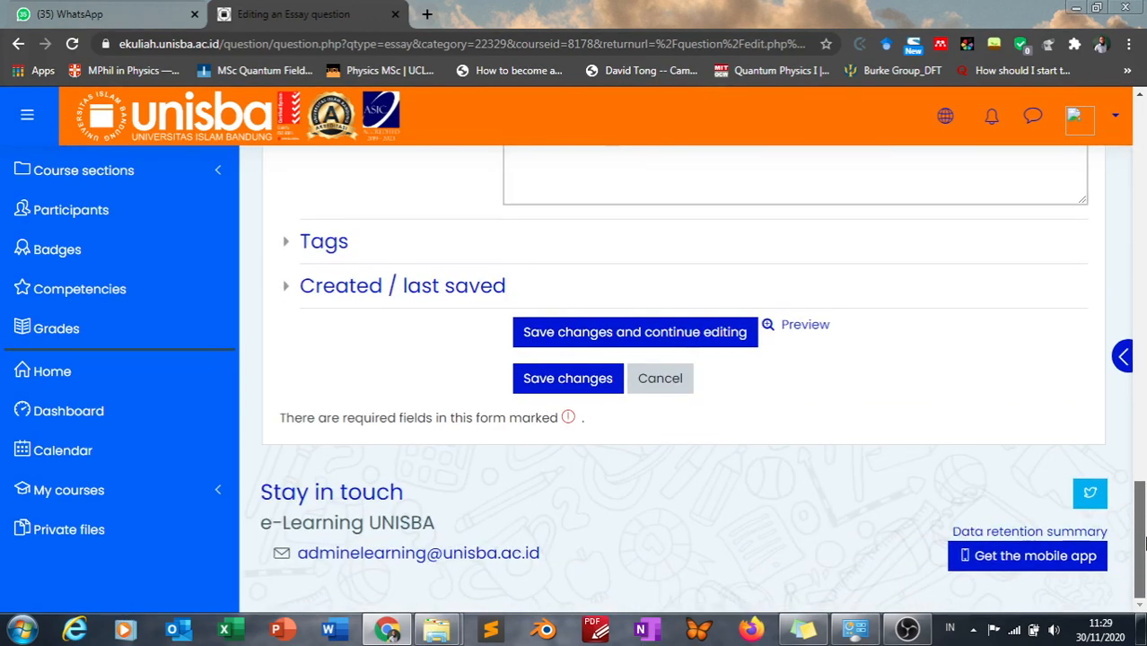
{"action": "left_click", "coordinate": [725, 339]}
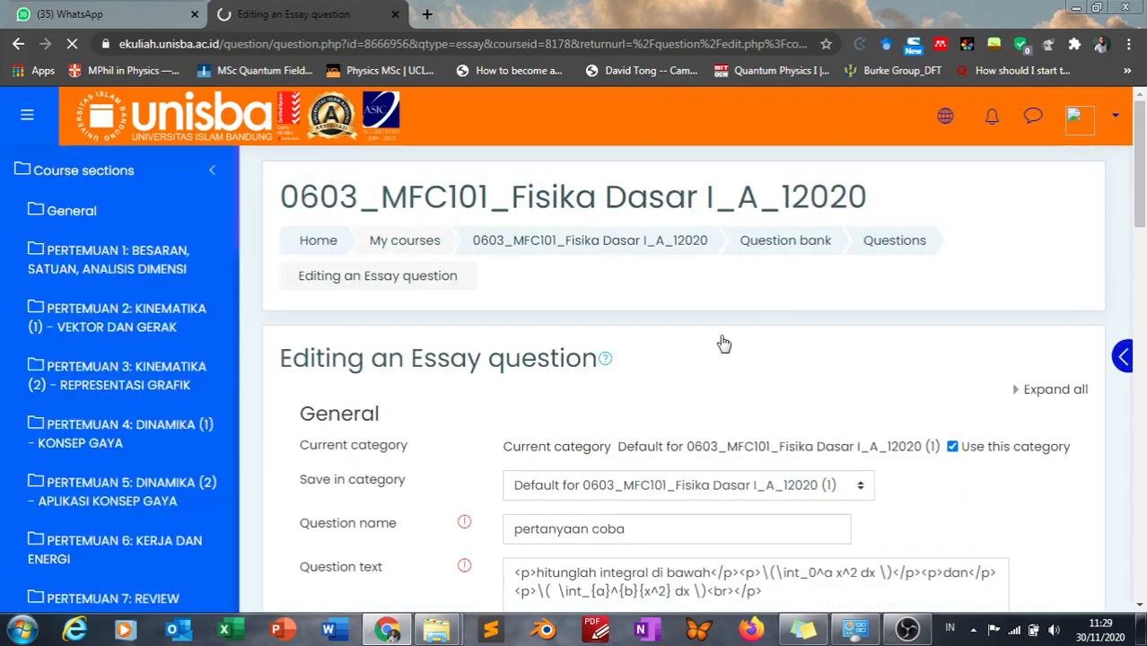
{"action": "left_click_drag", "start_coordinate": [1142, 179], "coordinate": [1143, 565]}
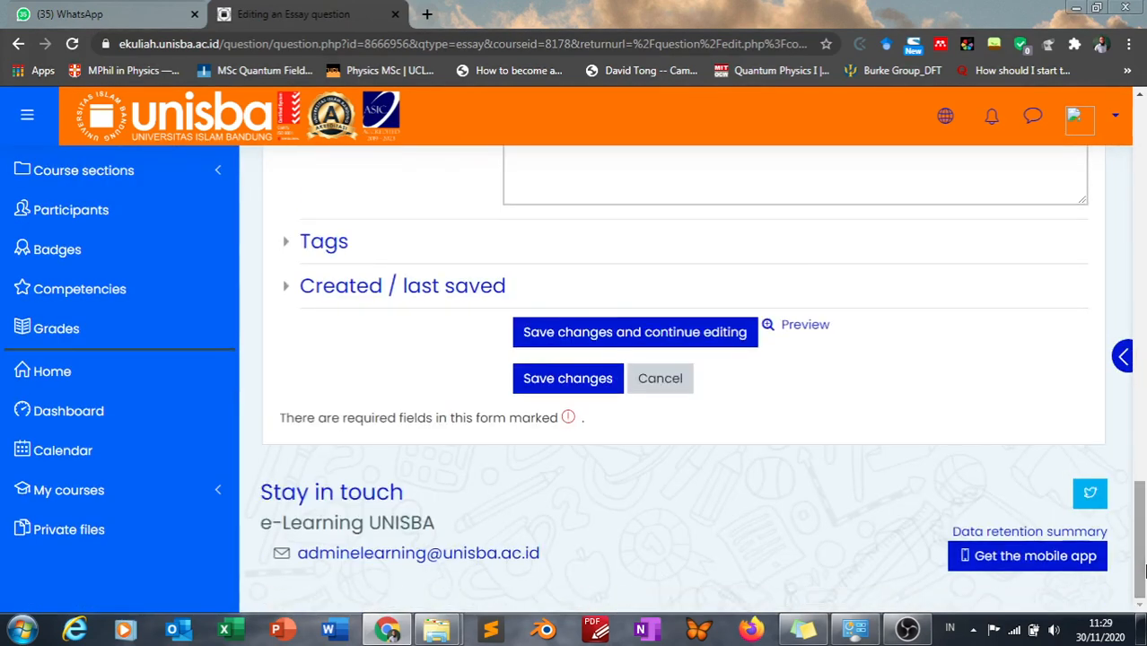
{"action": "left_click", "coordinate": [804, 330]}
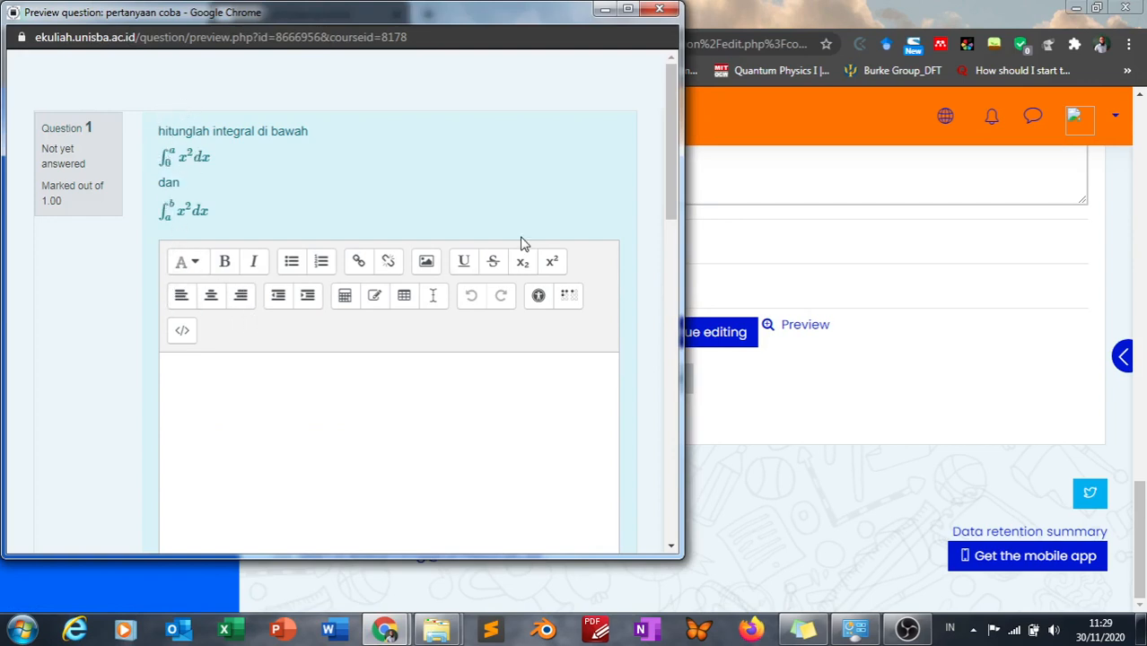
{"action": "left_click", "coordinate": [664, 8]}
{"action": "left_click_drag", "start_coordinate": [1142, 527], "coordinate": [1143, 209]}
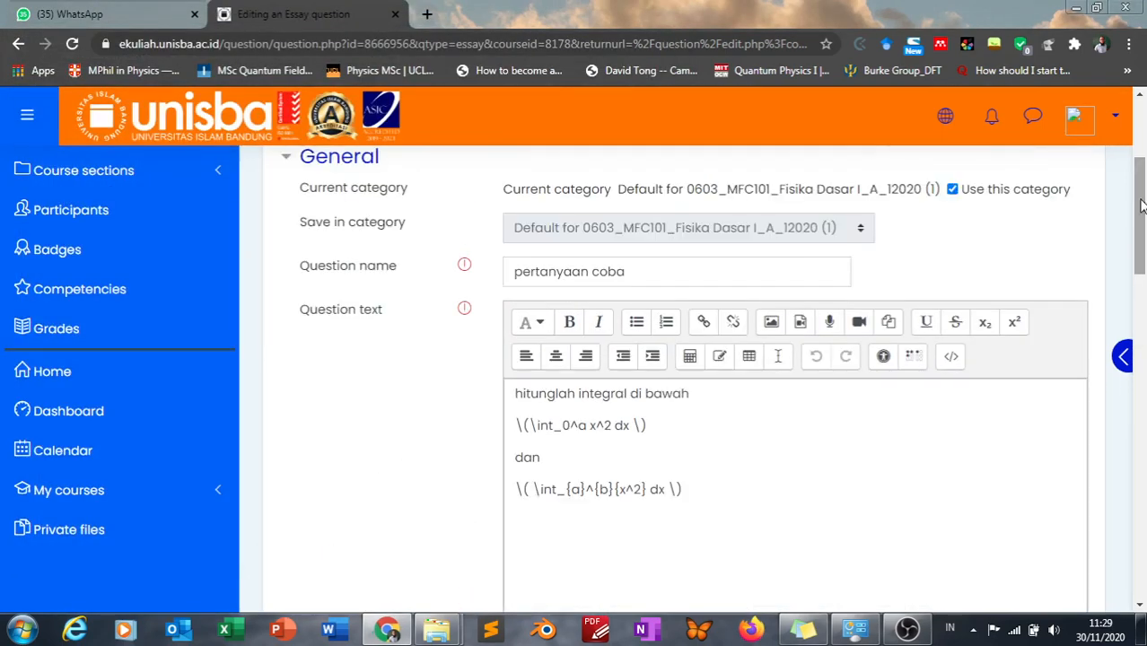
{"action": "left_click", "coordinate": [690, 359]}
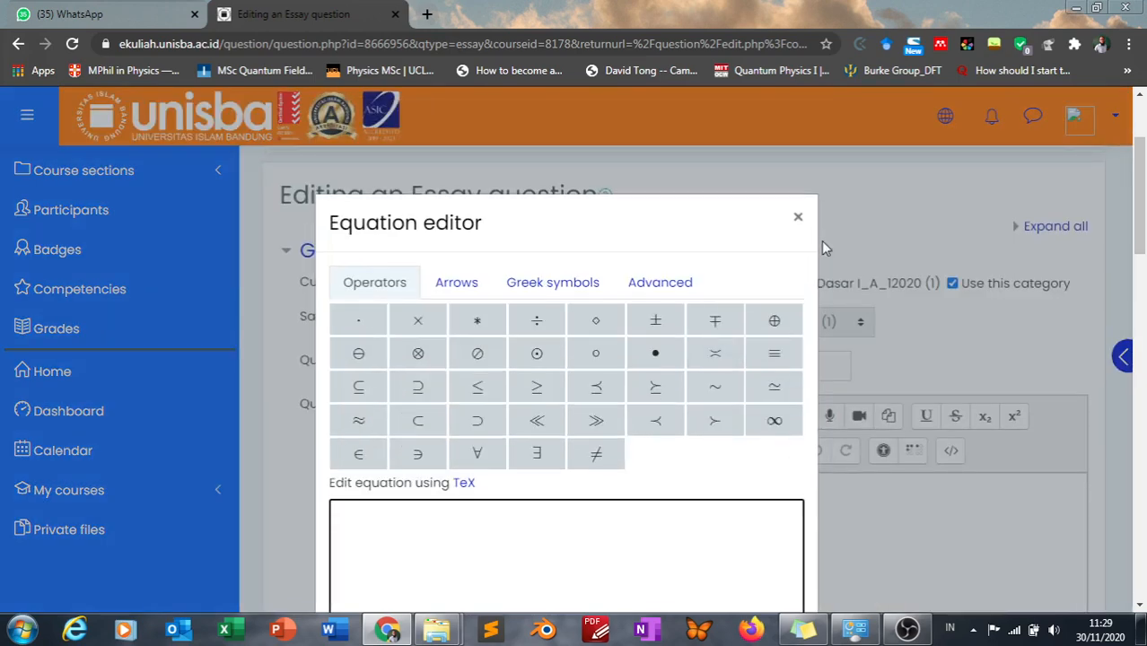
{"action": "left_click", "coordinate": [798, 220]}
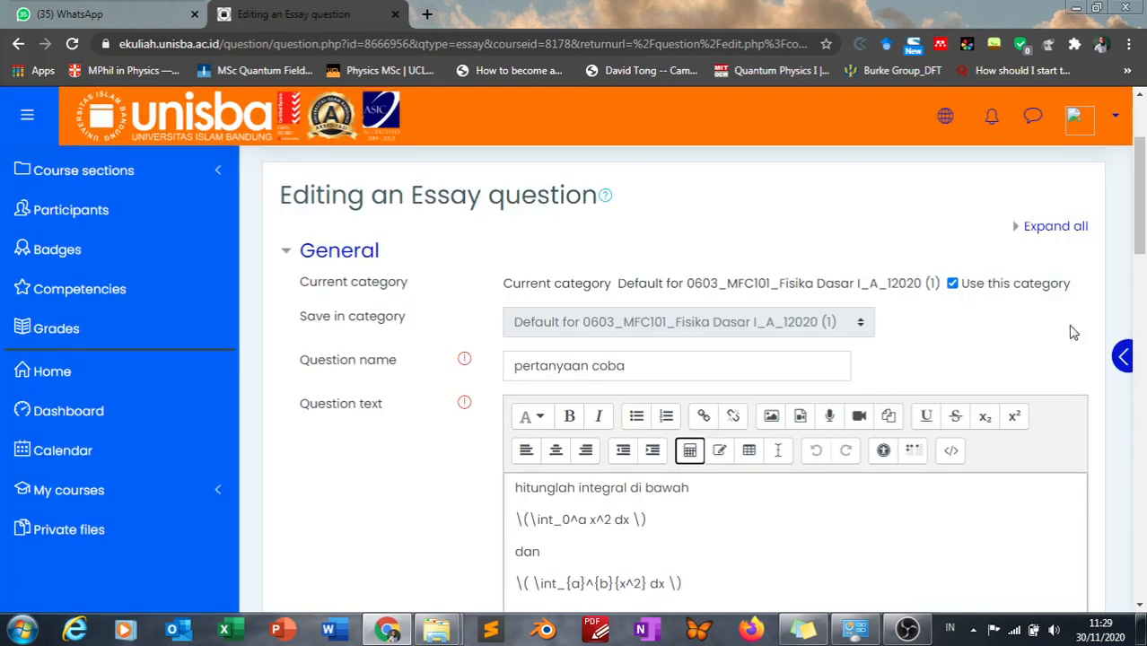
{"action": "left_click_drag", "start_coordinate": [1144, 215], "coordinate": [1144, 413]}
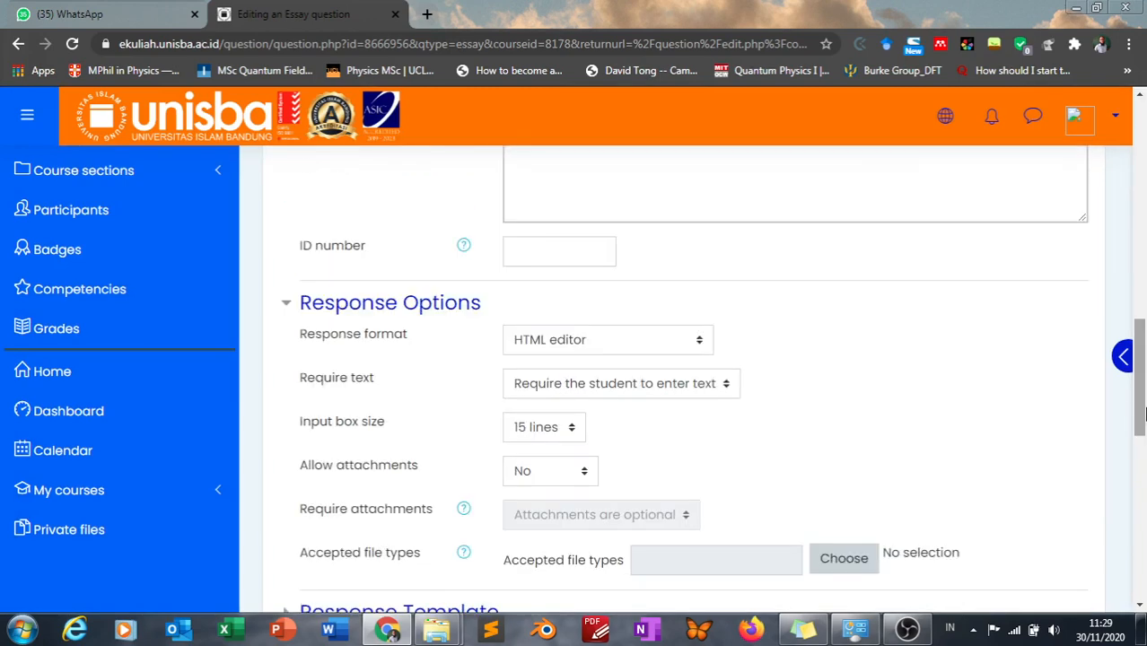